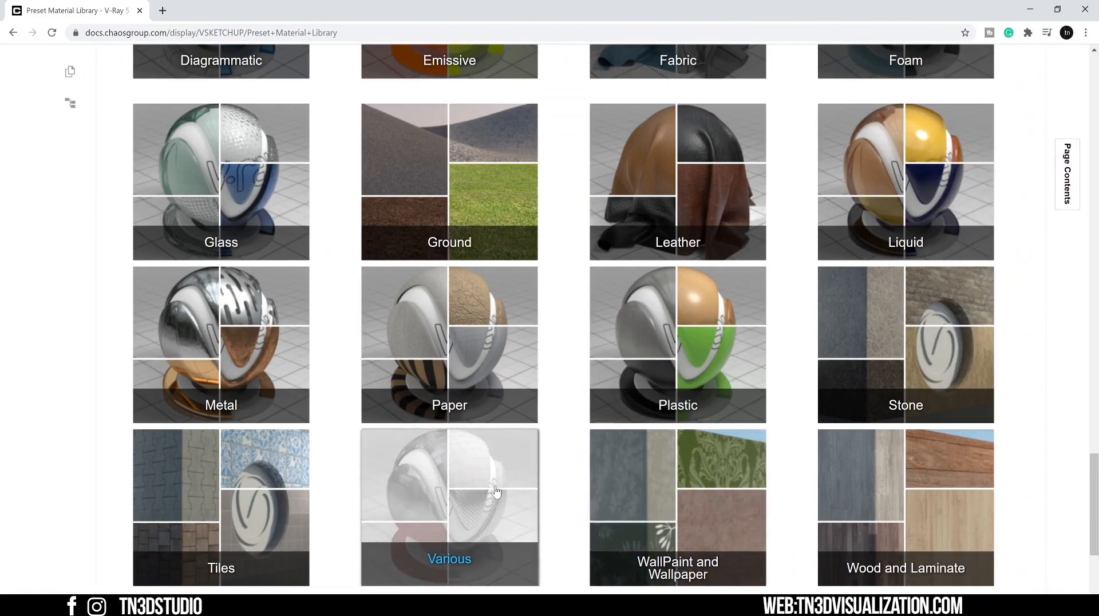
- Review the section about downloading the Preset Material Library on the V-Ray documentation page
scroll(1094, 485, up, 2)
drag(1093, 485, 1082, 180)
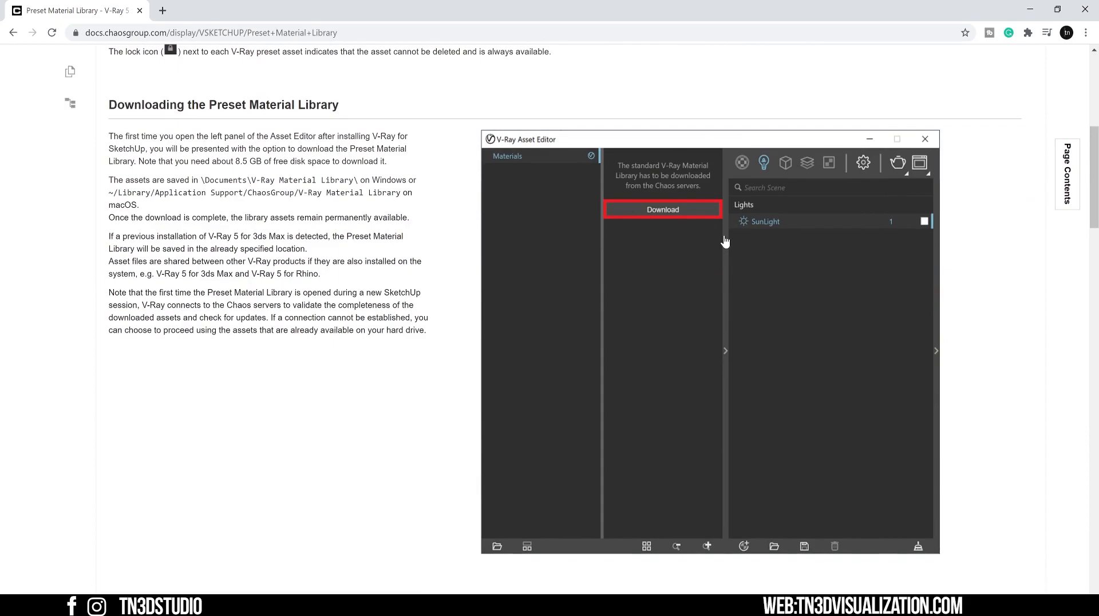
- Switch to SketchUp and open V-Ray Light Gen, comparing the Interior scene type and settling on Exterior
key(alt+Tab)
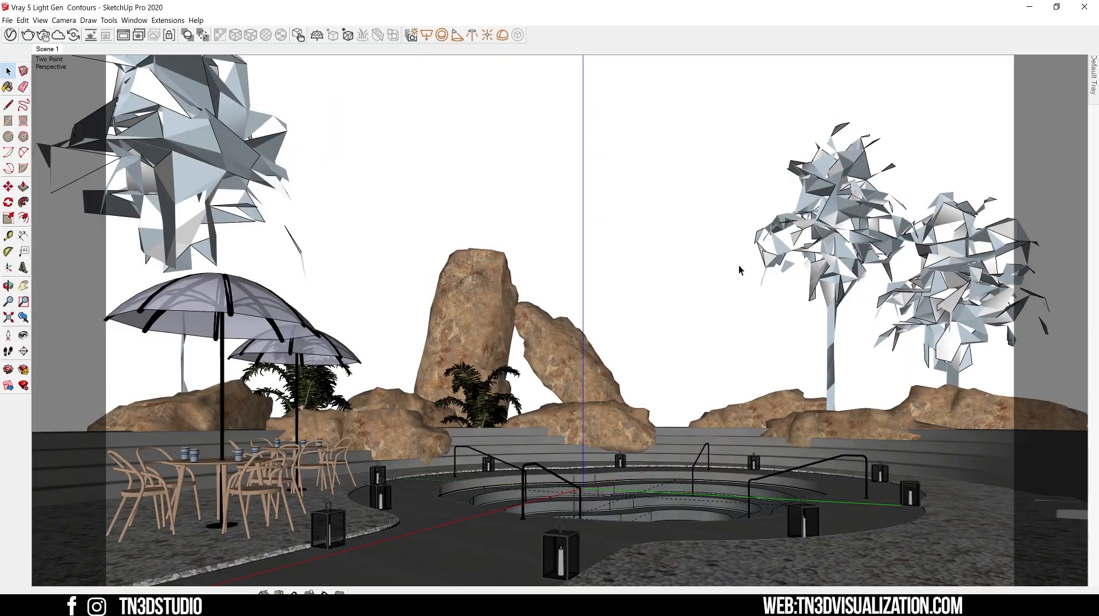
click(410, 36)
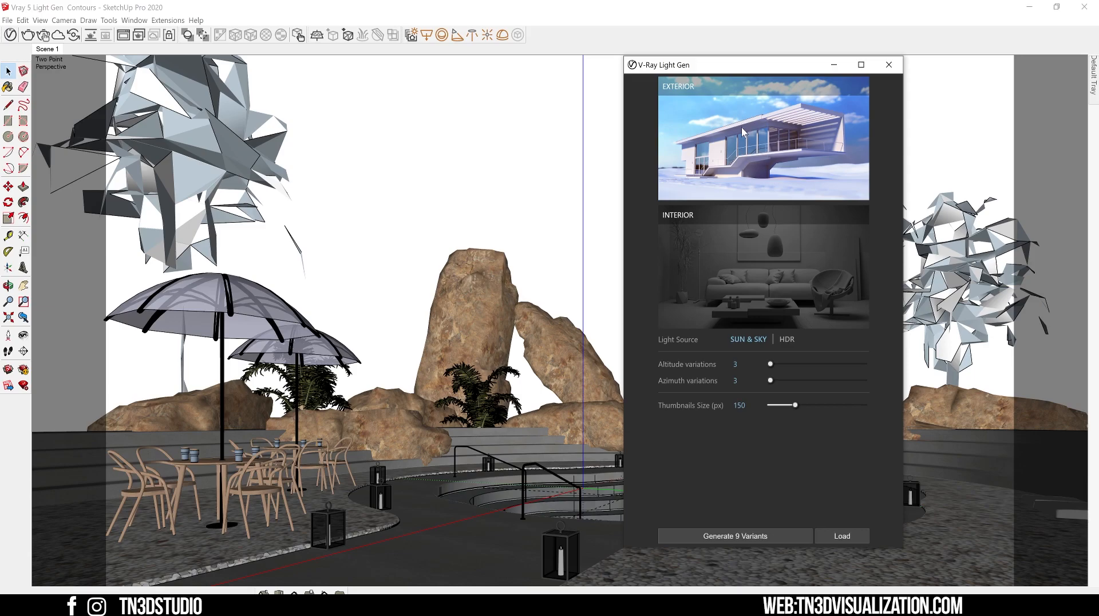
click(760, 254)
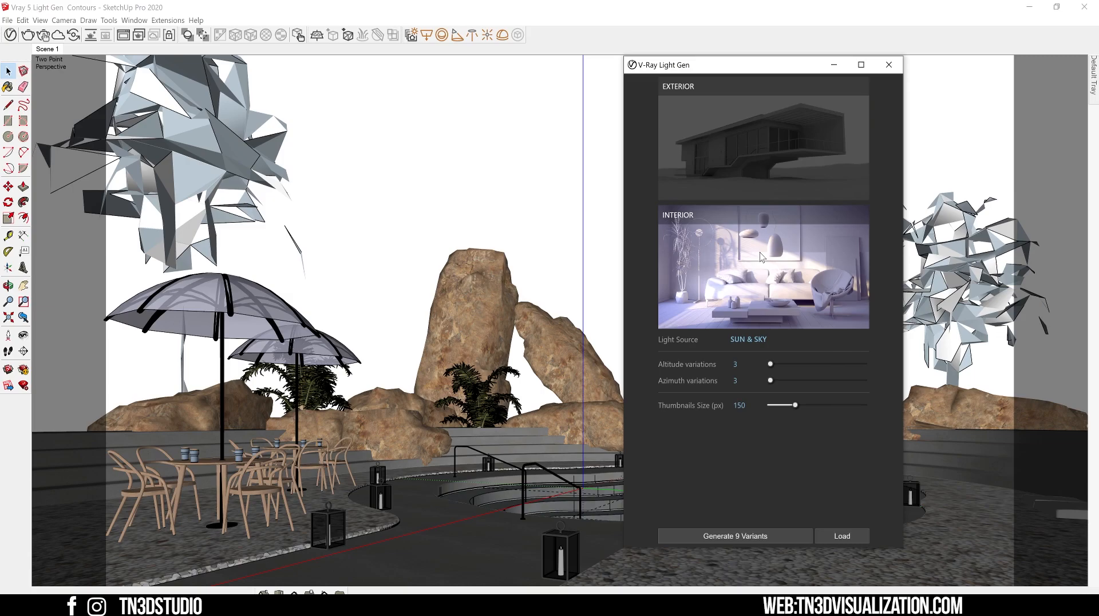
click(735, 162)
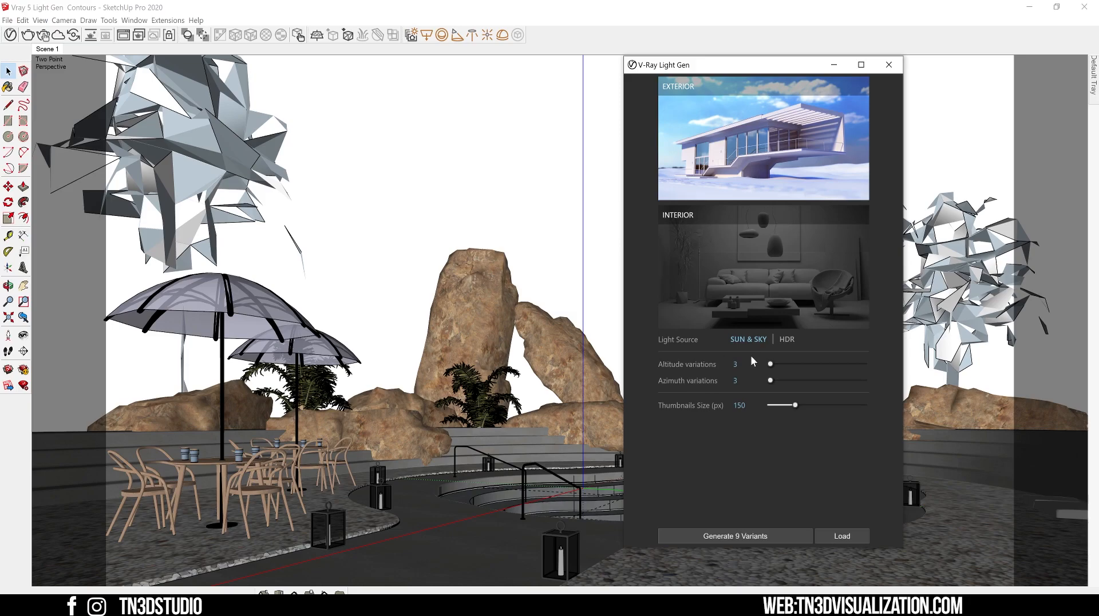
- Try out different altitude and azimuth variation counts for the Sun & Sky light source
mouse_move(770, 363)
mouse_down()
mouse_move(798, 364)
mouse_move(777, 364)
mouse_up()
mouse_move(771, 381)
mouse_down()
mouse_move(796, 380)
mouse_move(765, 382)
mouse_up()
key(Return)
- Try the HDR light source with 2 unique styles and 10 variations
click(785, 339)
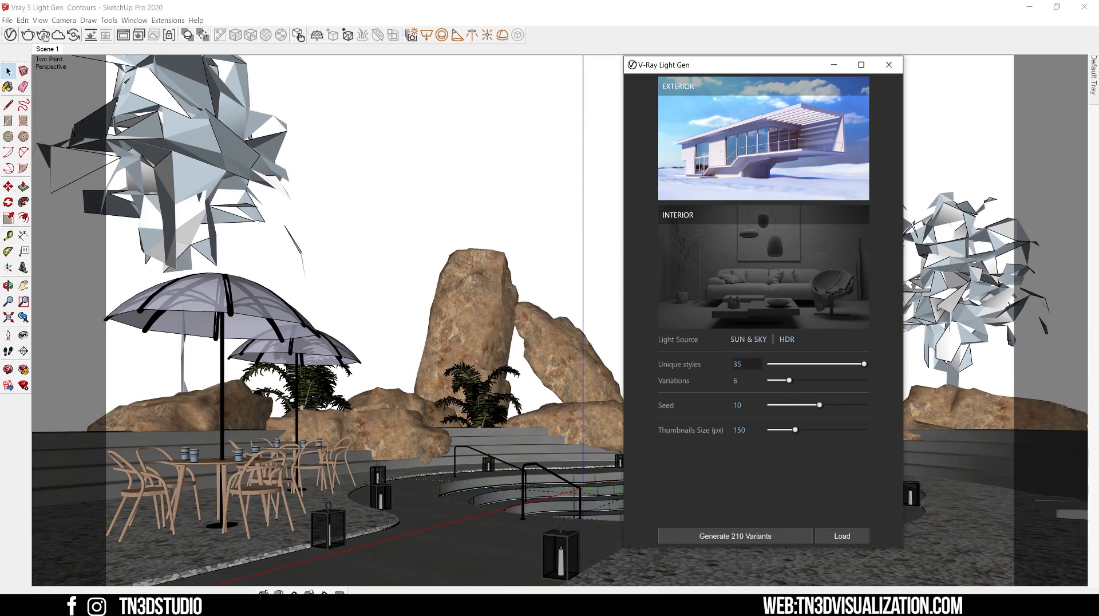
double_click(737, 364)
drag(865, 364, 767, 366)
click(752, 380)
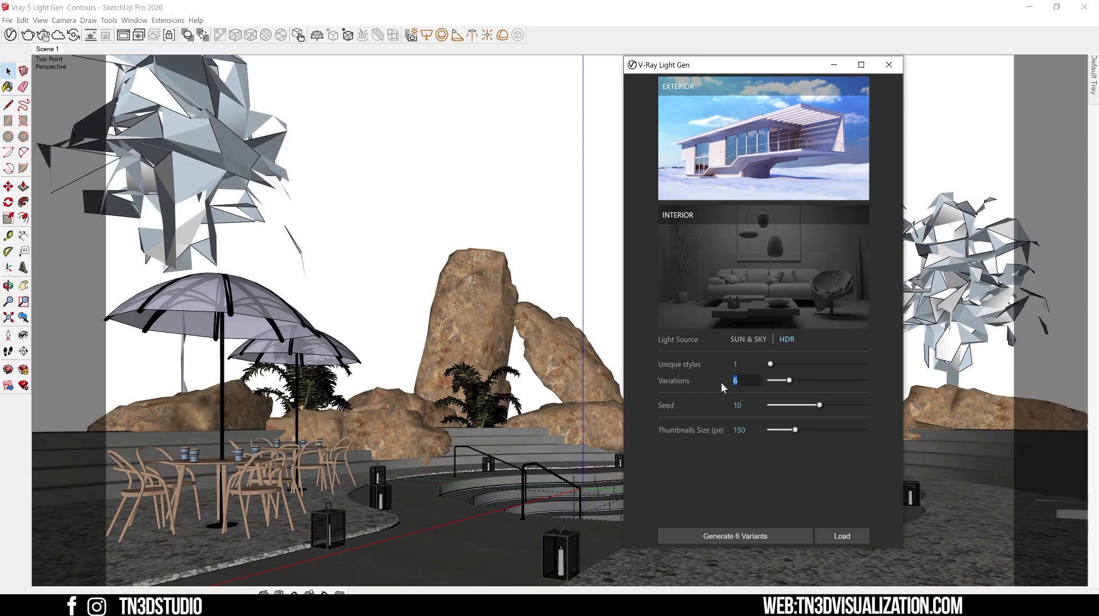
text(10)
key(Return)
click(742, 406)
key(Return)
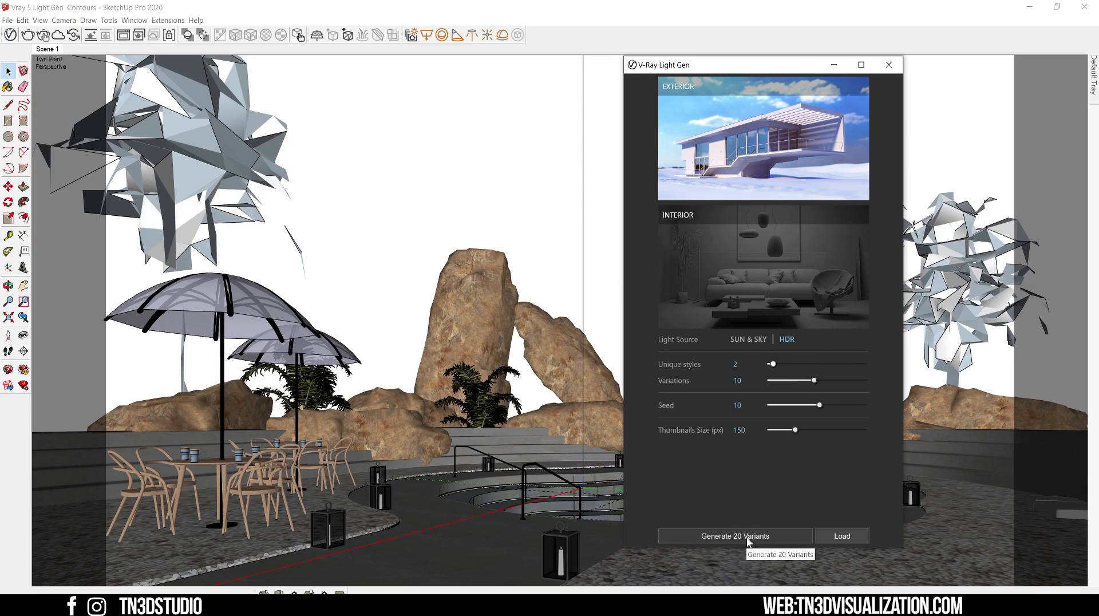
- Generate Sun & Sky lighting variants with 3 altitude variations, 4 azimuth variations and 400 px thumbnails
click(749, 340)
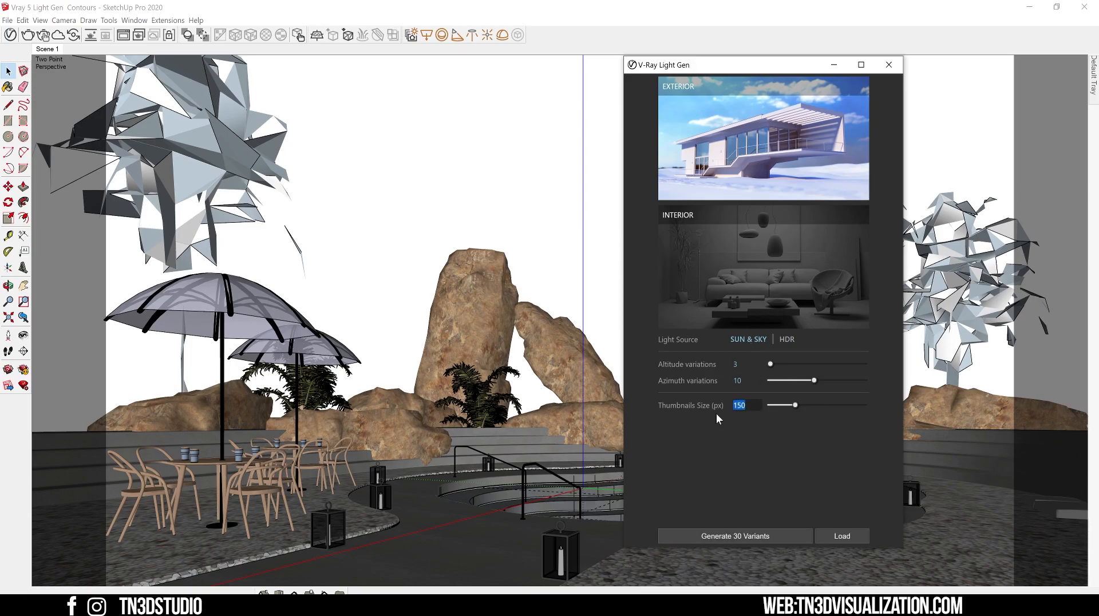
drag(797, 405, 875, 409)
drag(742, 381, 725, 383)
key(Return)
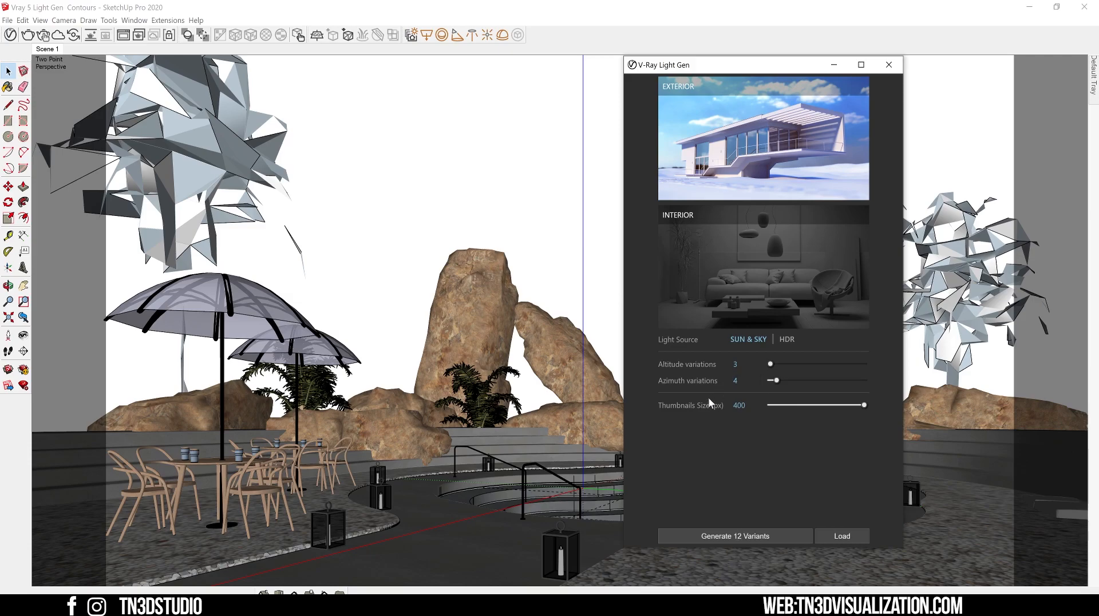
click(744, 536)
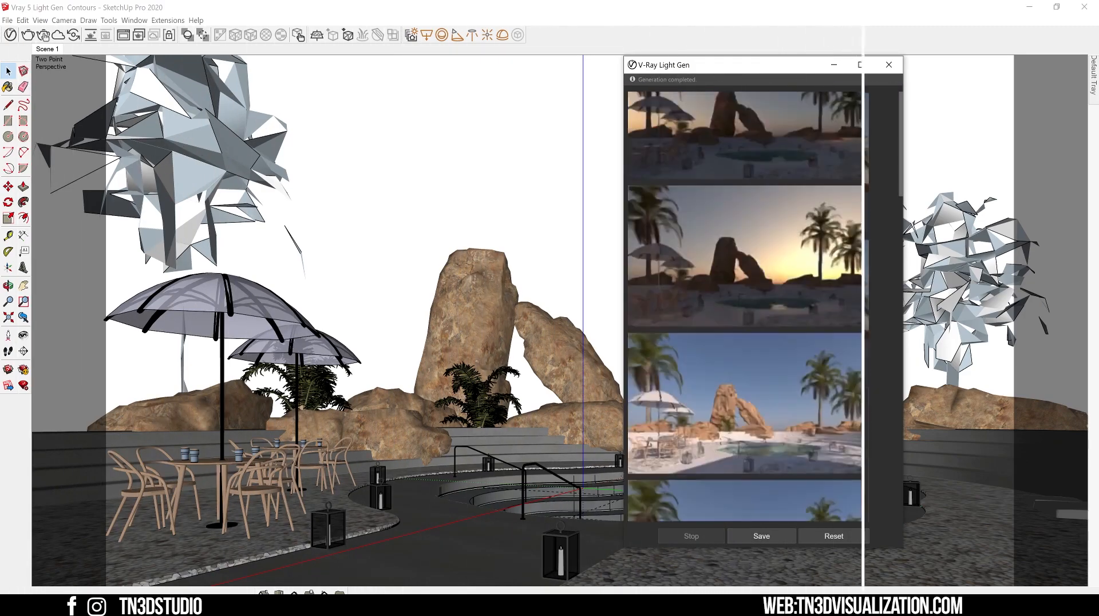
- Open the V-Ray Asset Editor alongside the generated variants and apply the third low-sun variant to the scene
drag(901, 240, 878, 91)
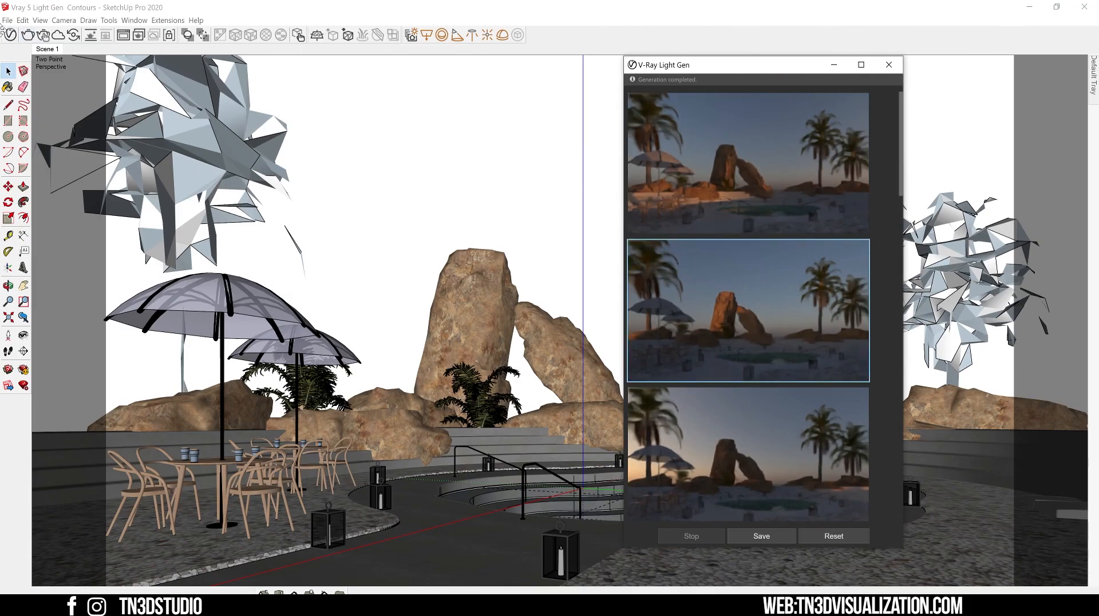
click(10, 35)
click(775, 421)
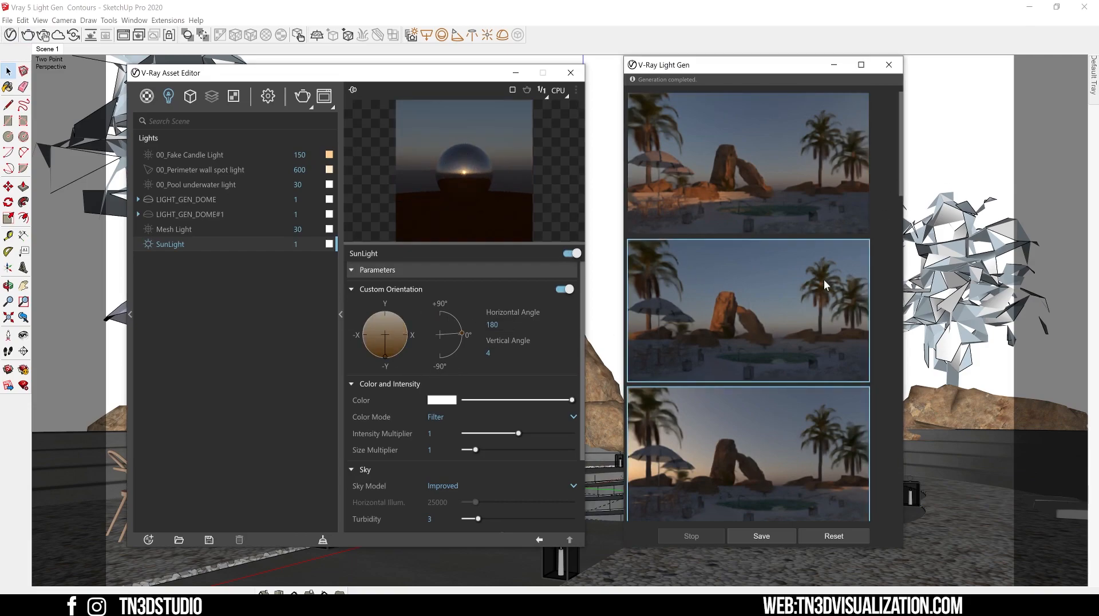
- Apply further lighting variants, ending with the sun at horizontal angle 300 and vertical angle 37, and reset Light Gen
scroll(824, 279, down, 2)
click(741, 441)
scroll(740, 443, down, 4)
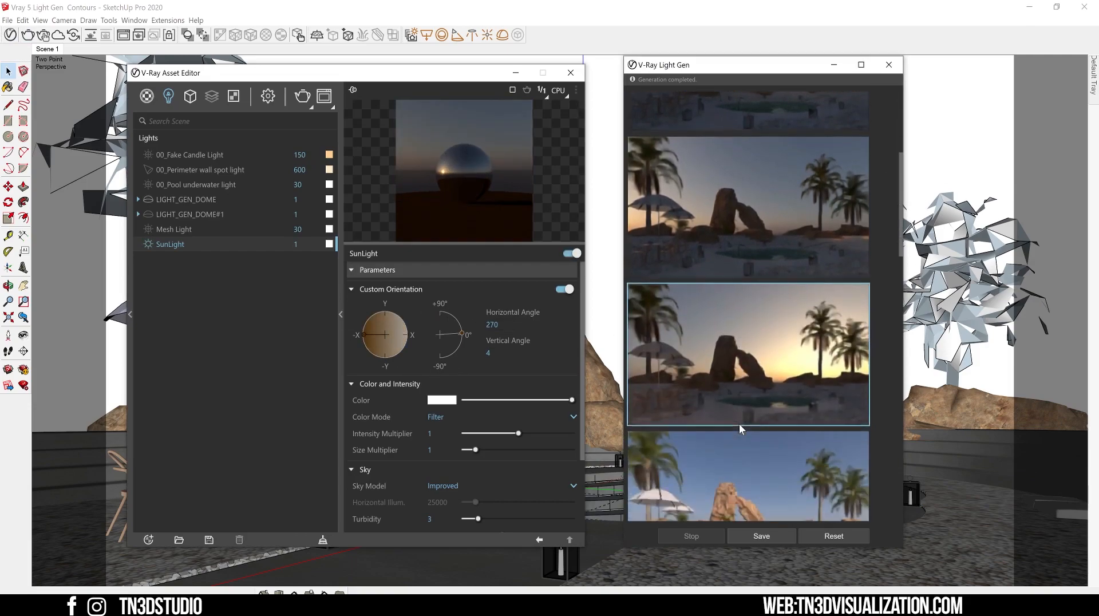
click(742, 392)
scroll(742, 393, down, 1)
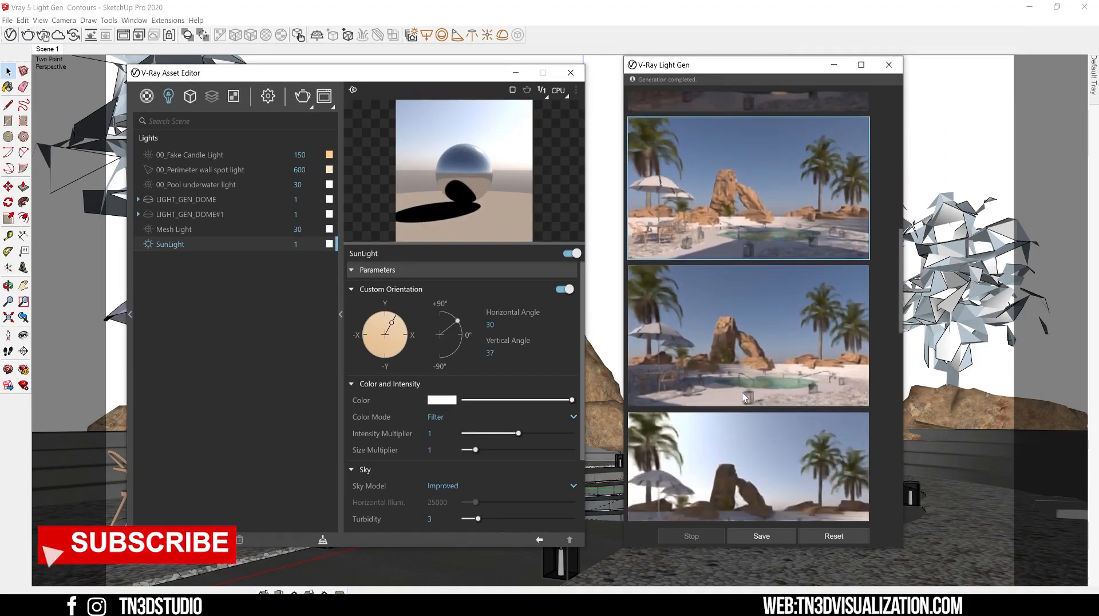
scroll(745, 360, up, 1)
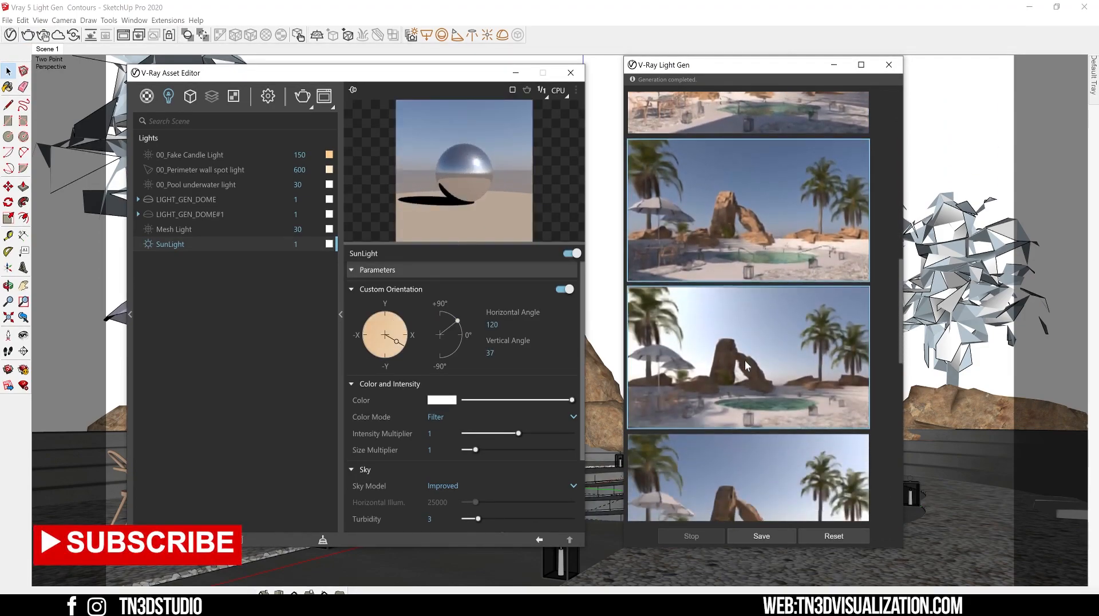
click(749, 357)
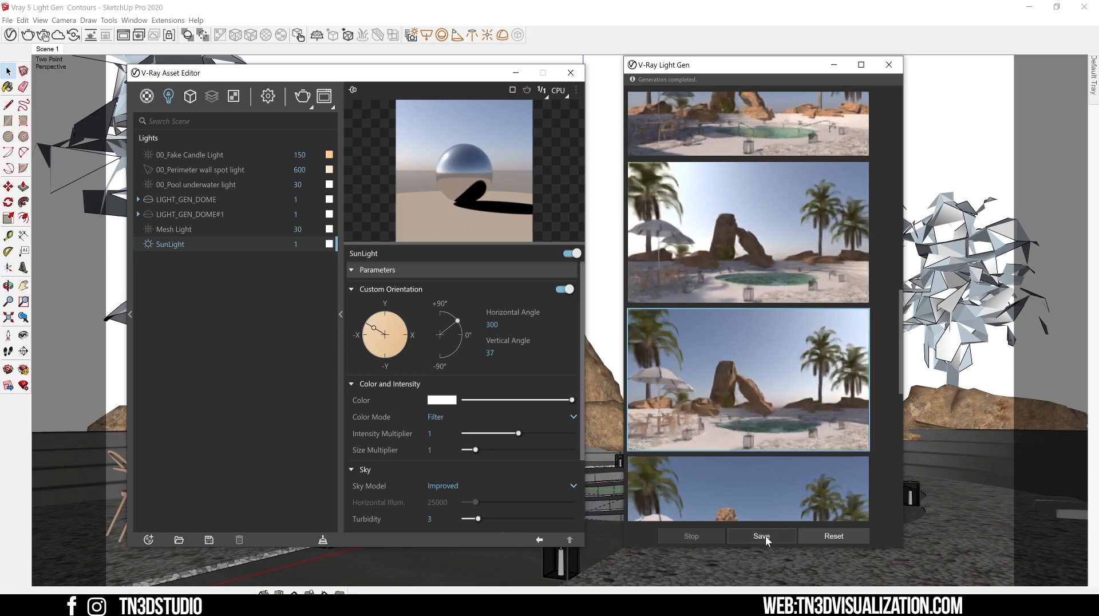
click(829, 535)
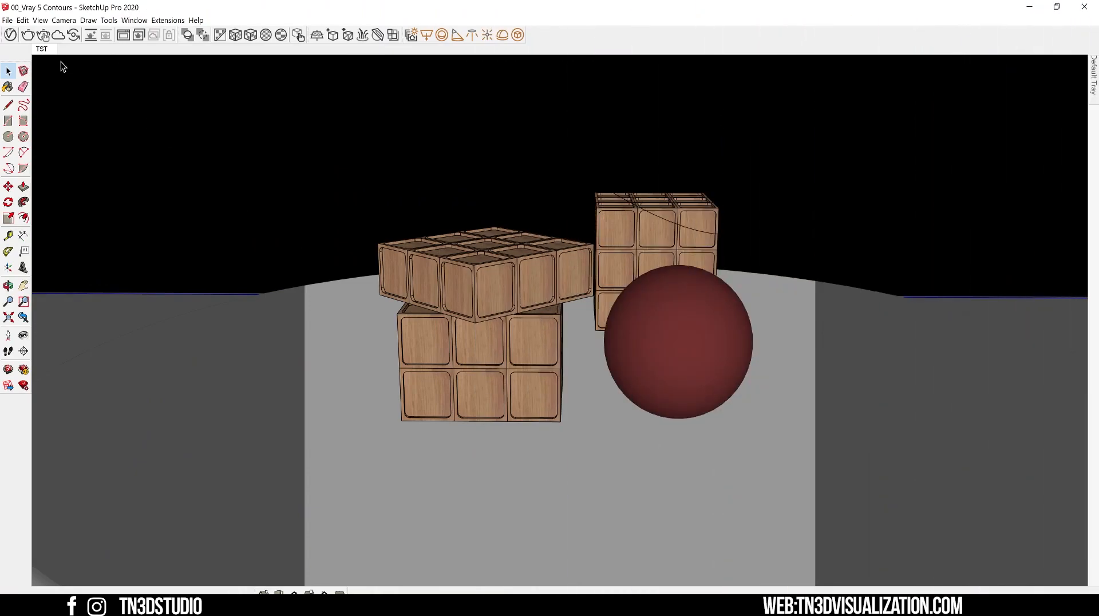
- Activate the TST scene of the wooden cubes and start a CPU render with Interactive mode enabled
click(44, 50)
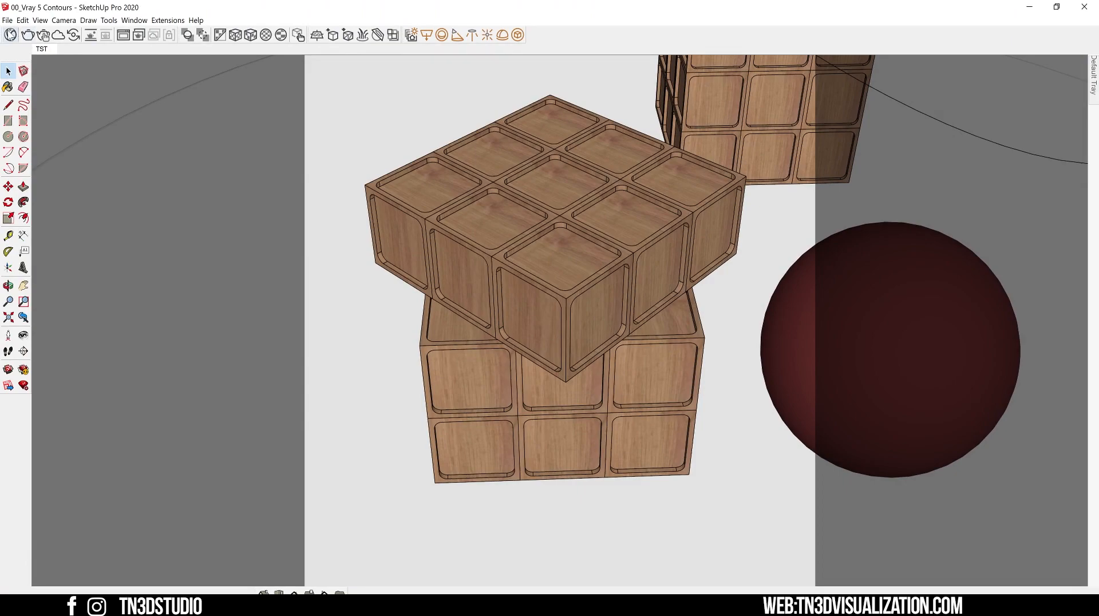
click(10, 35)
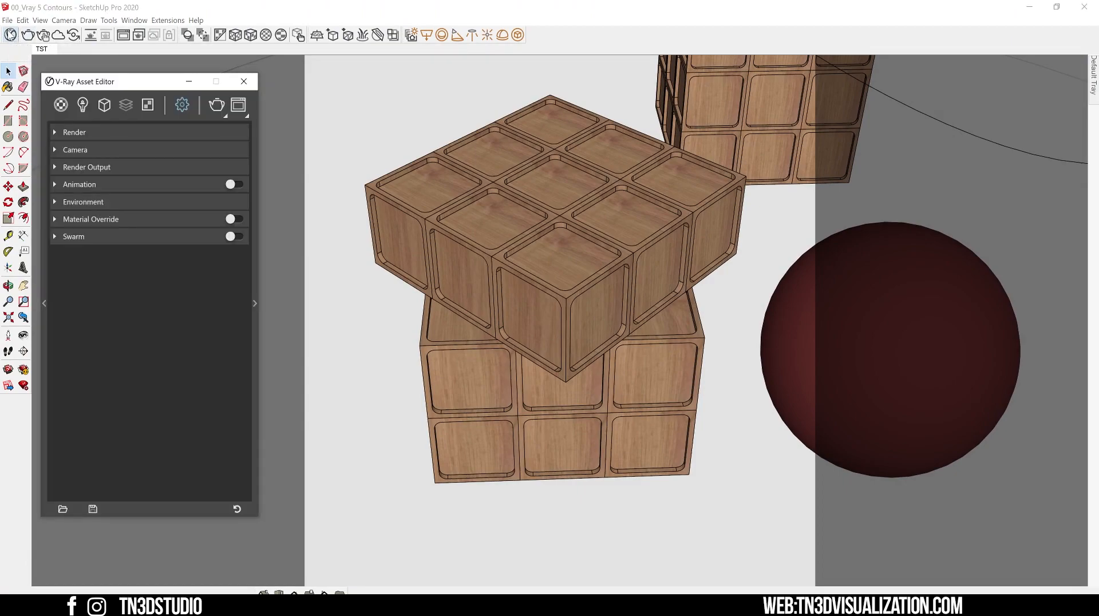
click(148, 133)
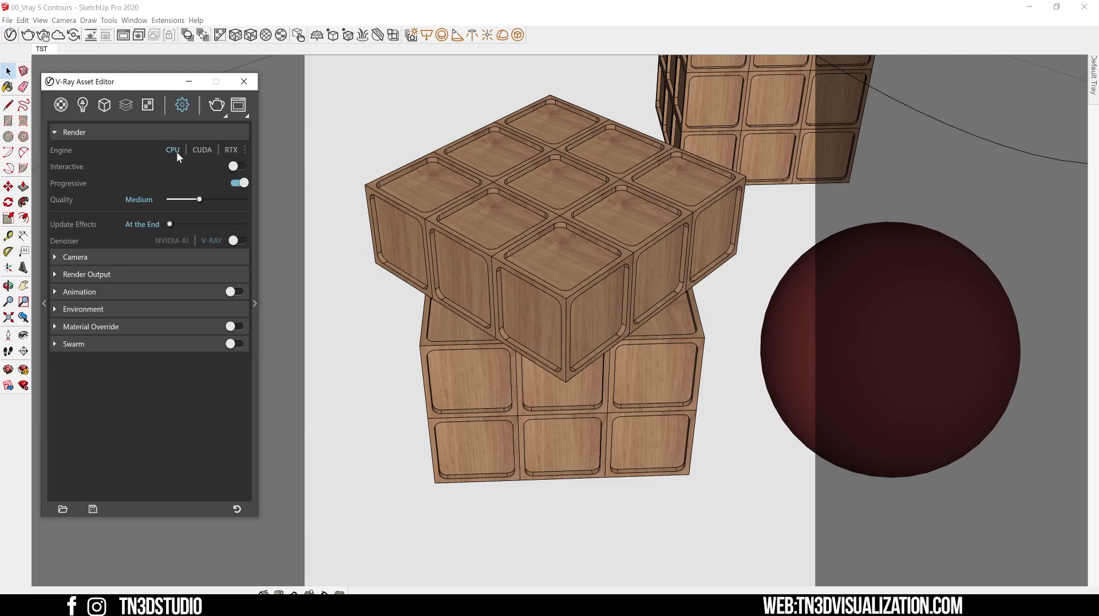
click(235, 166)
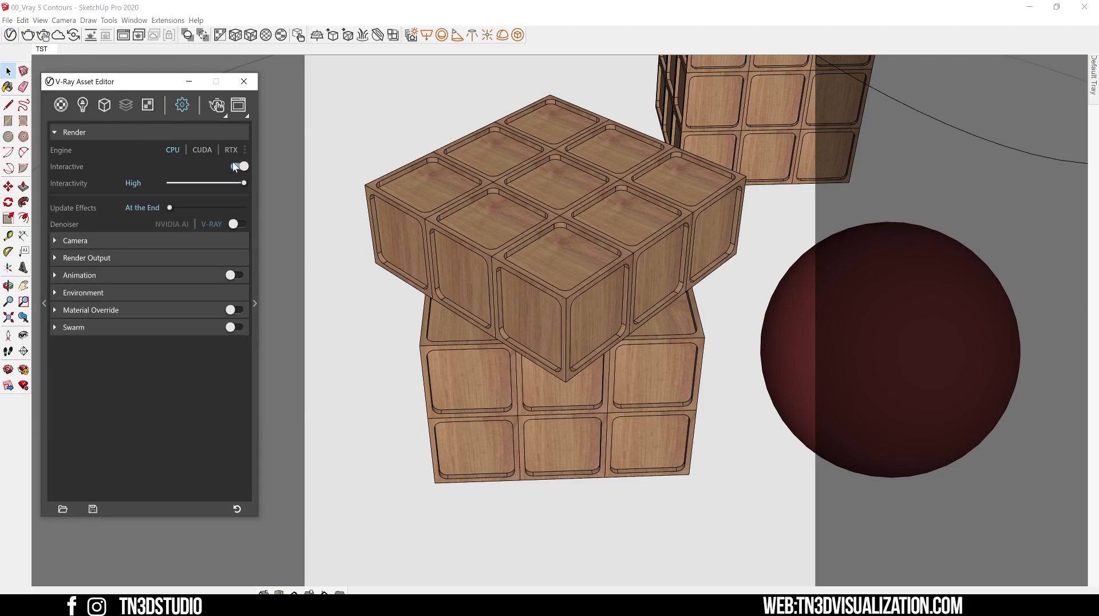
click(216, 105)
- Enable Contours in the advanced render settings and expand its parameters
click(256, 200)
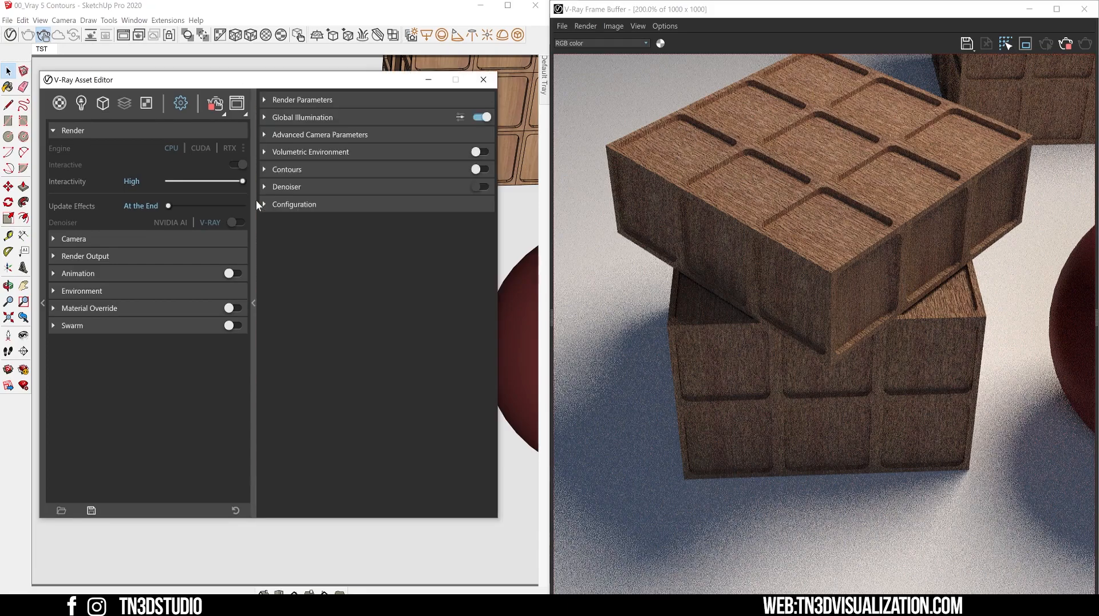
click(481, 170)
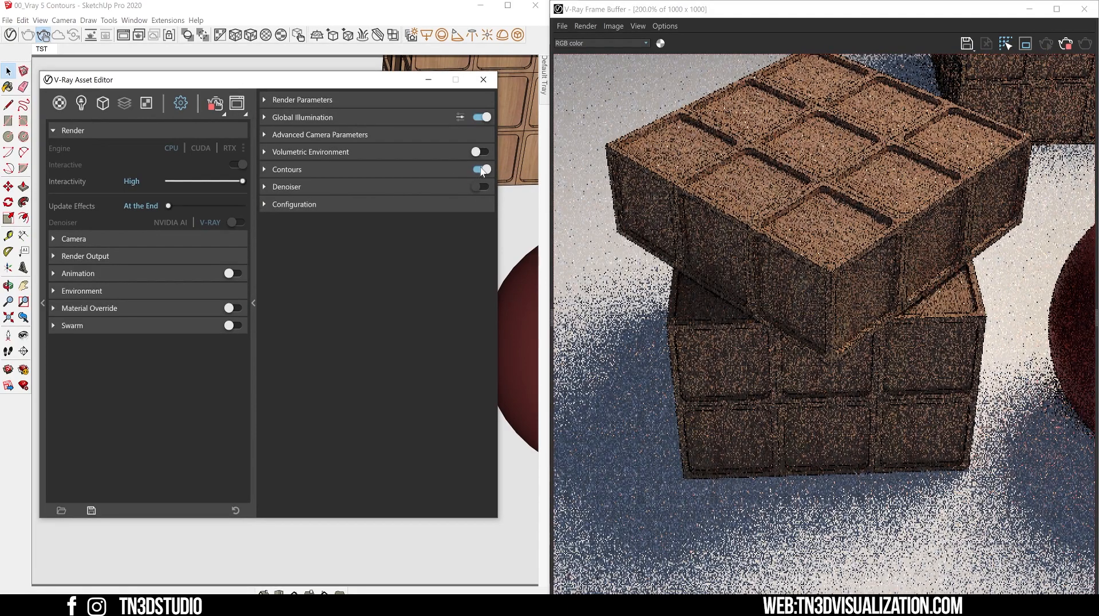
click(307, 168)
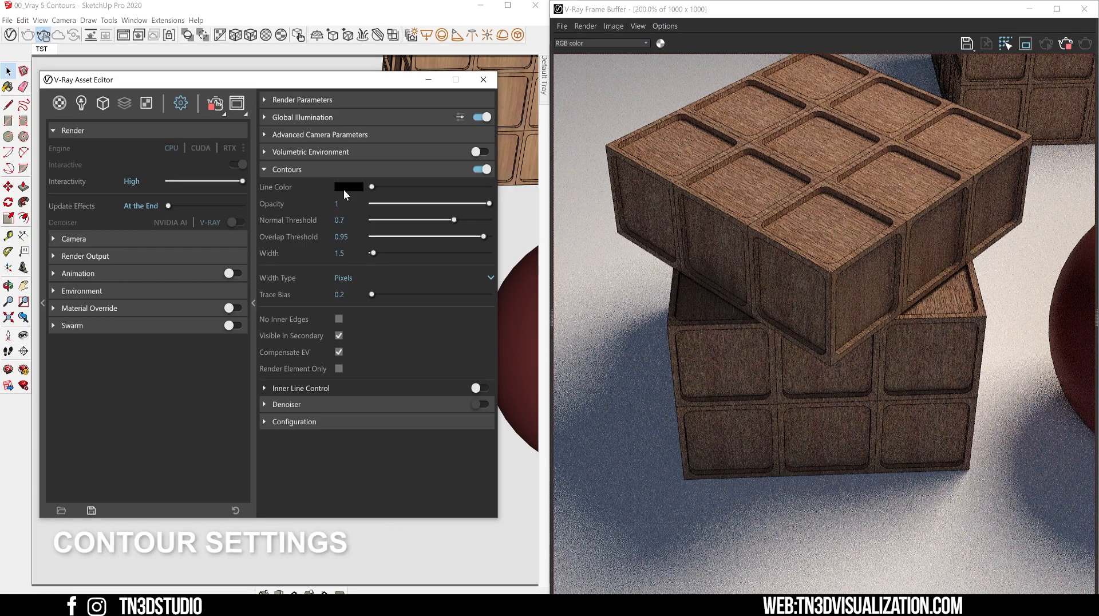
- Test light grey, red and magenta contour line colors, reset the color to black, and try the line opacity
drag(369, 186, 438, 187)
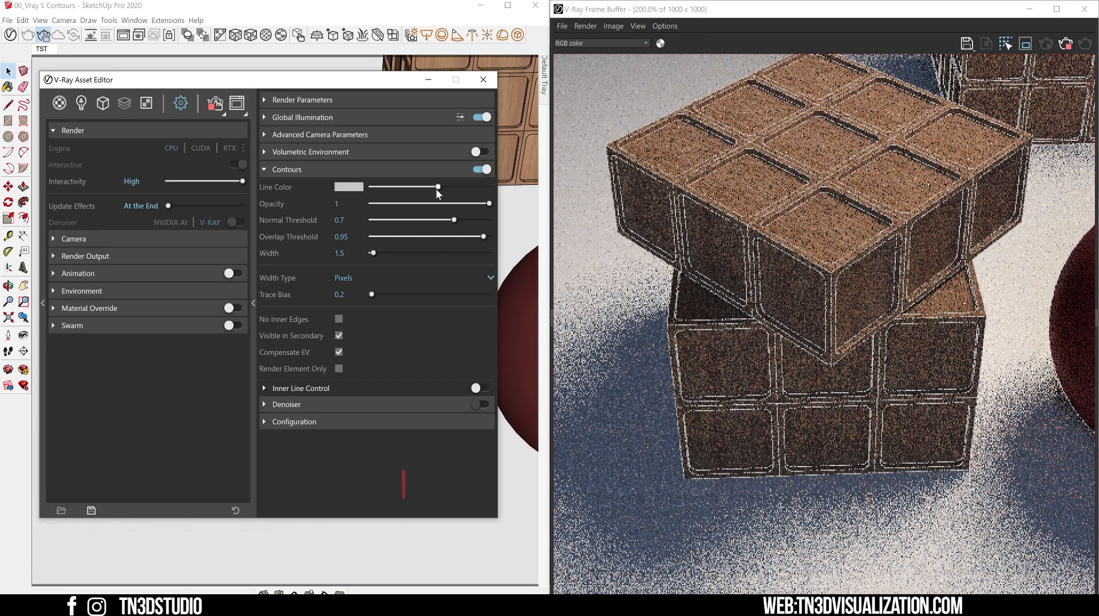
click(356, 188)
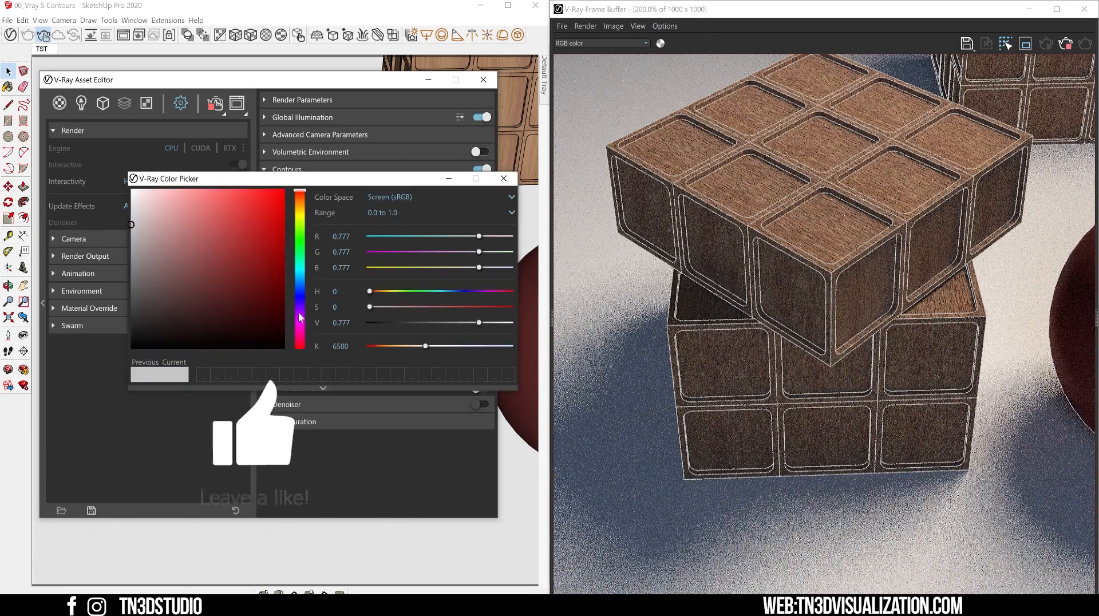
click(284, 244)
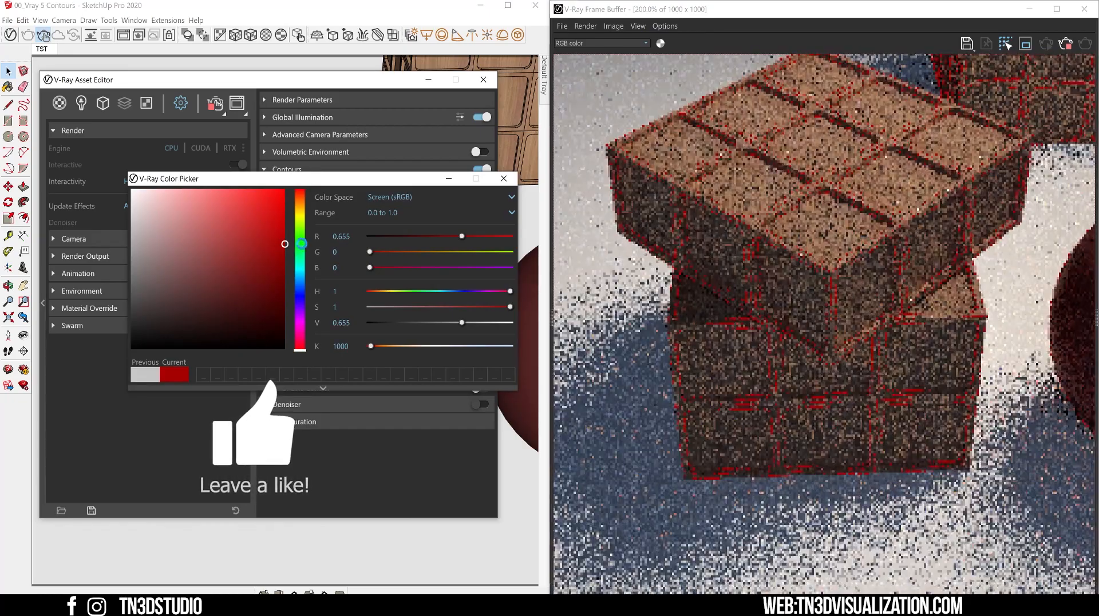
drag(369, 267, 413, 268)
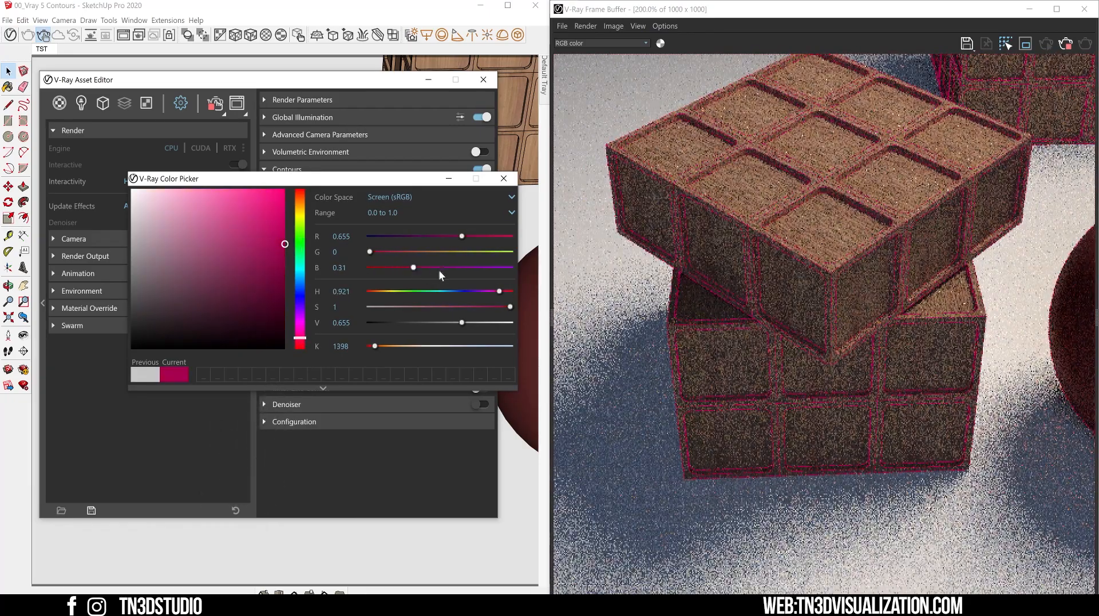
click(504, 178)
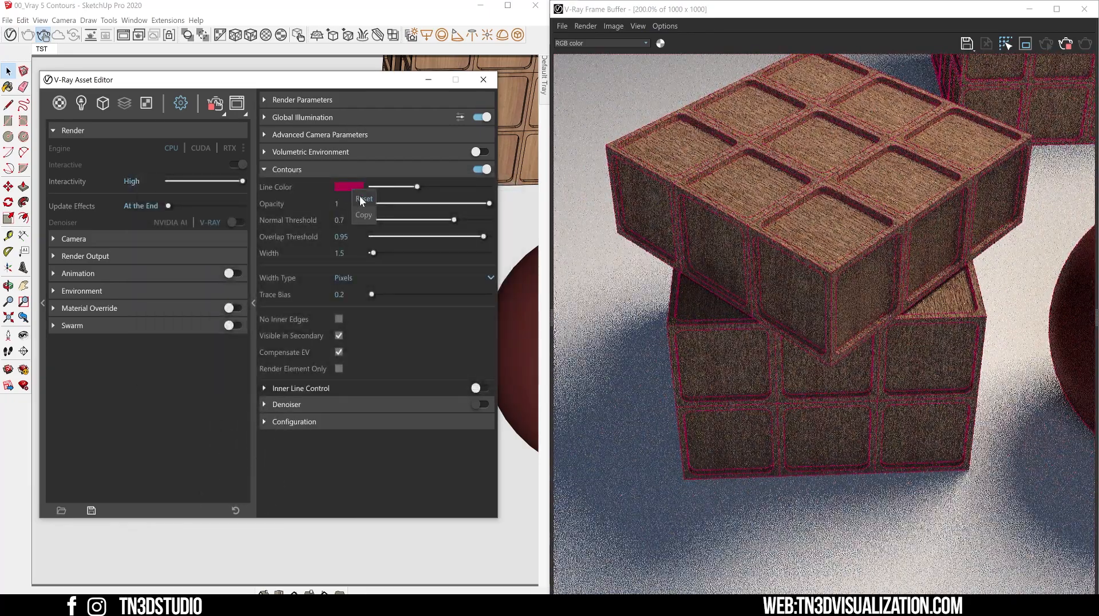
click(360, 198)
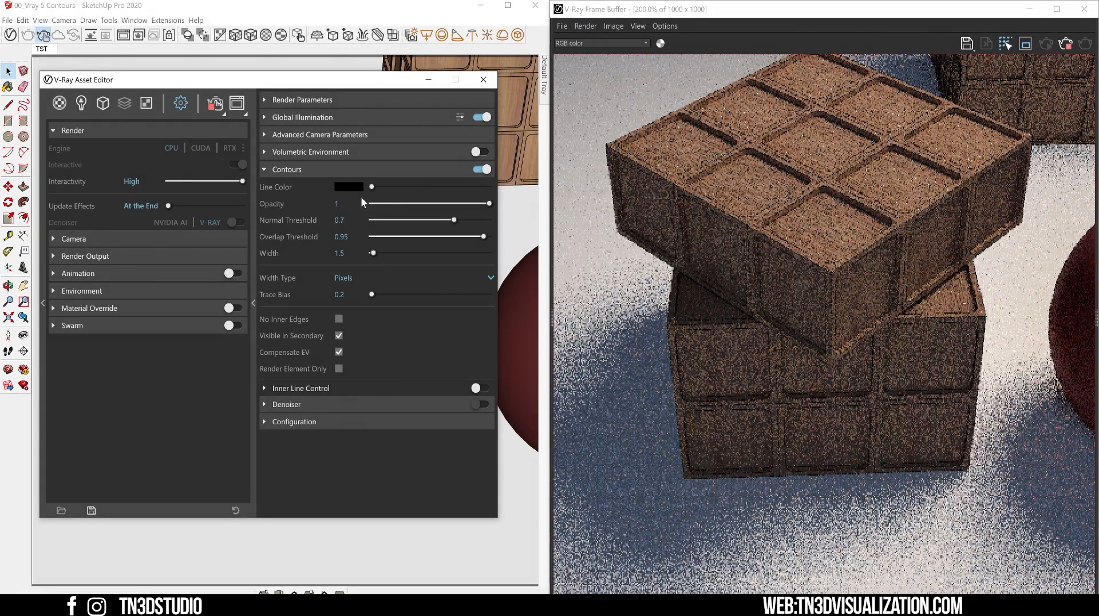
mouse_move(489, 204)
mouse_down()
mouse_move(395, 206)
mouse_move(504, 207)
mouse_up()
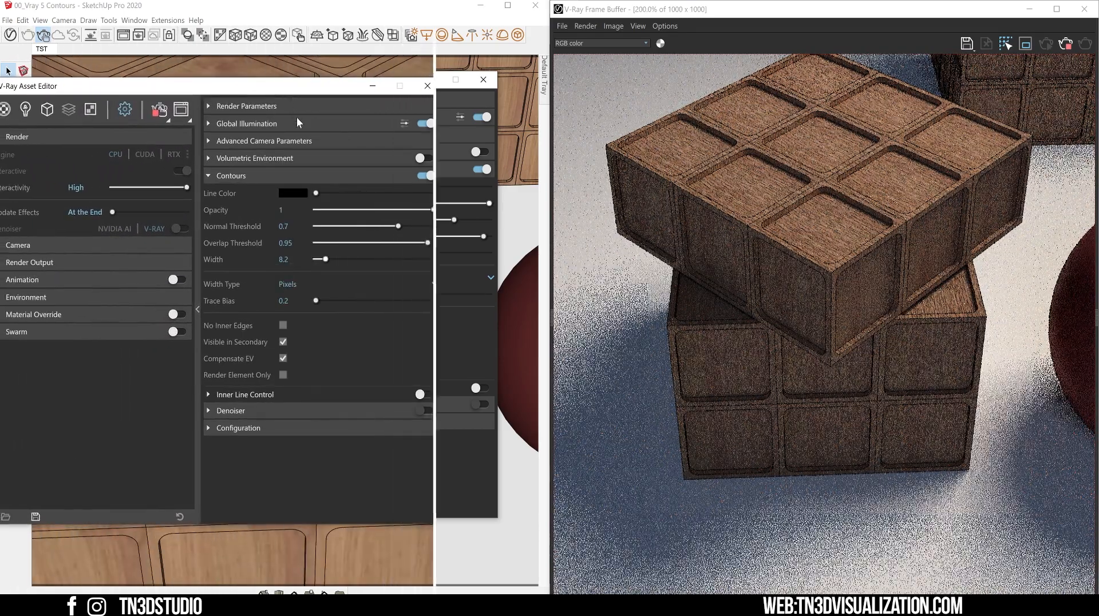
- Test the contours' Normal Threshold at 0.08 and 0, and set it back to 0.7
drag(394, 227, 327, 229)
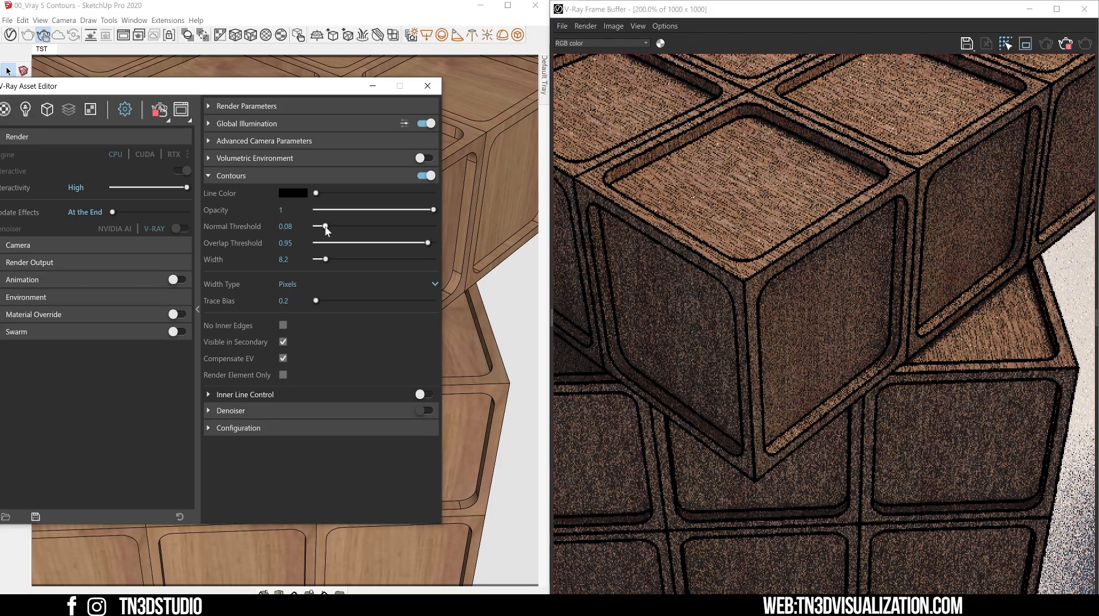
drag(327, 229, 315, 227)
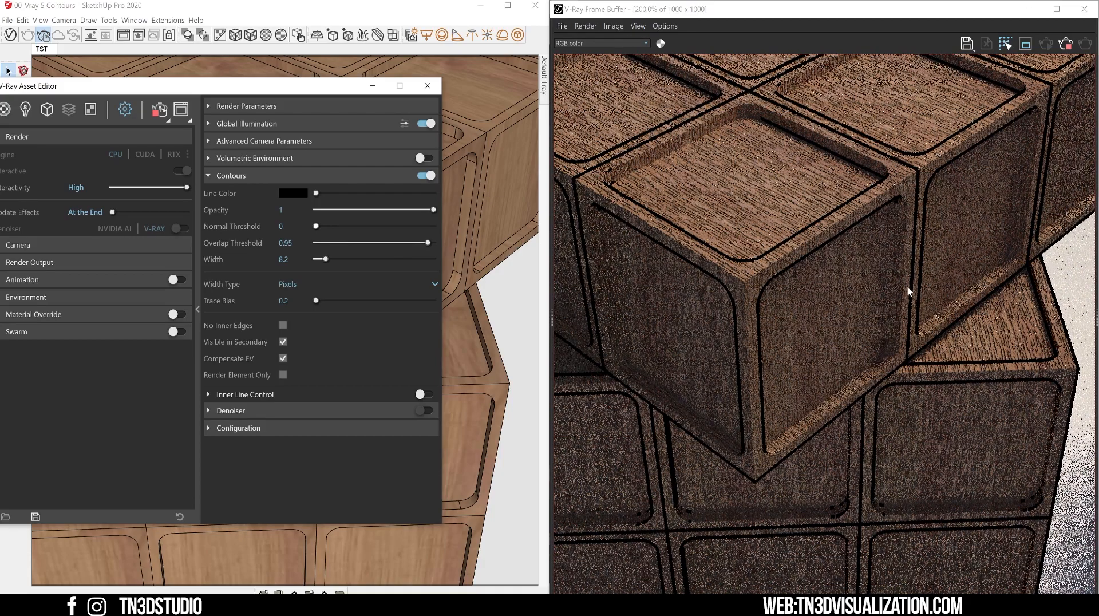
click(281, 226)
text(.7)
key(Return)
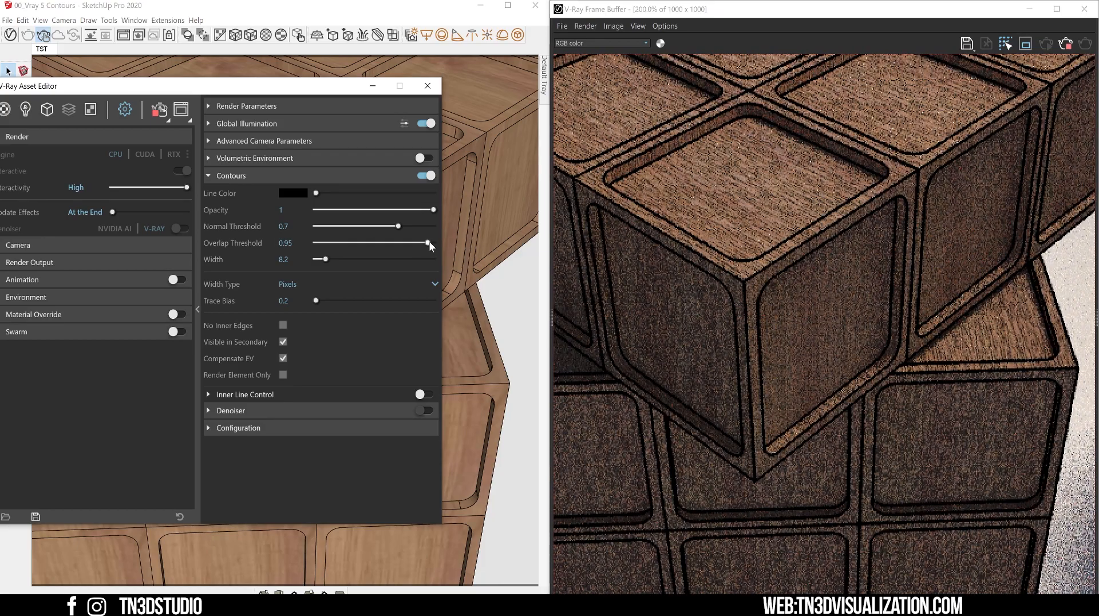
- Test a low Overlap Threshold for the contours, reset it to 0.95, and reset the contour width
drag(428, 242, 329, 242)
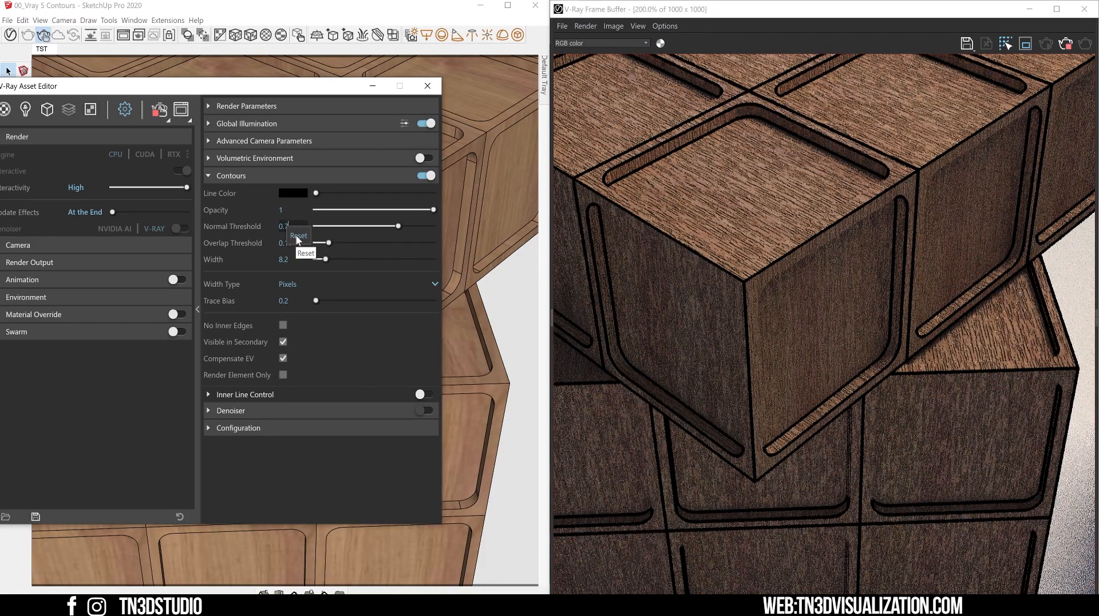
click(298, 251)
right_click(291, 259)
click(300, 268)
- Test contour widths of 18.4 and 5, and set the width to 8
drag(317, 259, 330, 261)
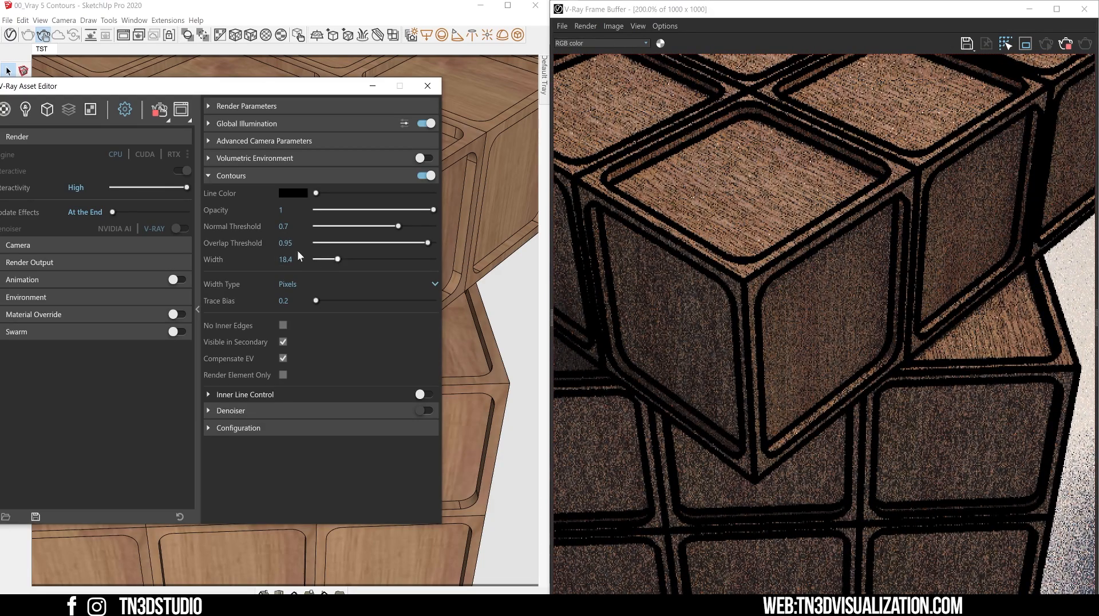
text(5)
key(Return)
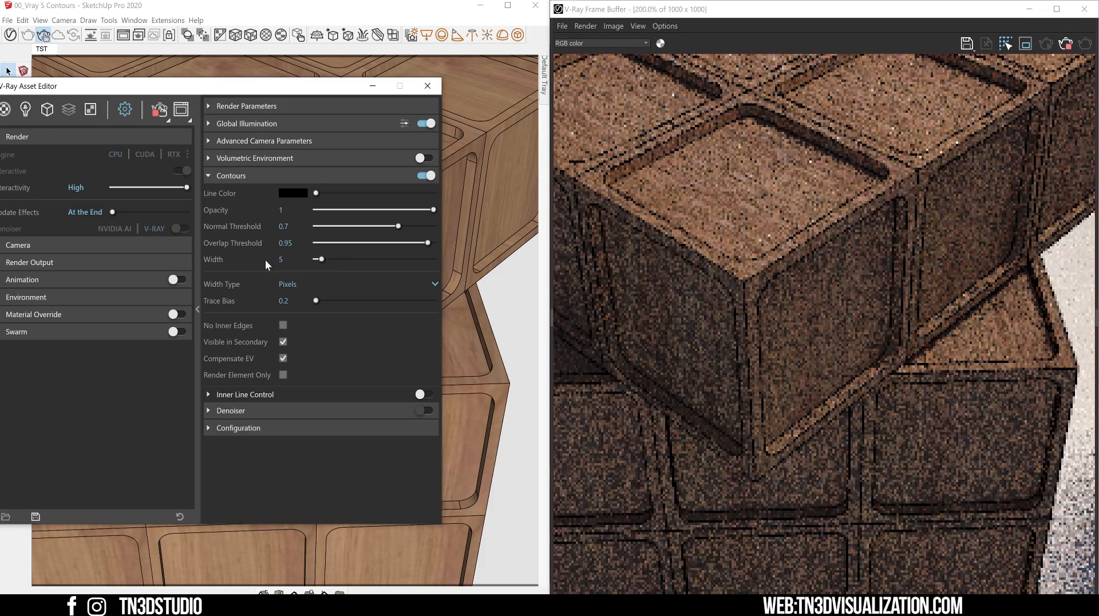
double_click(279, 259)
text(8)
key(Return)
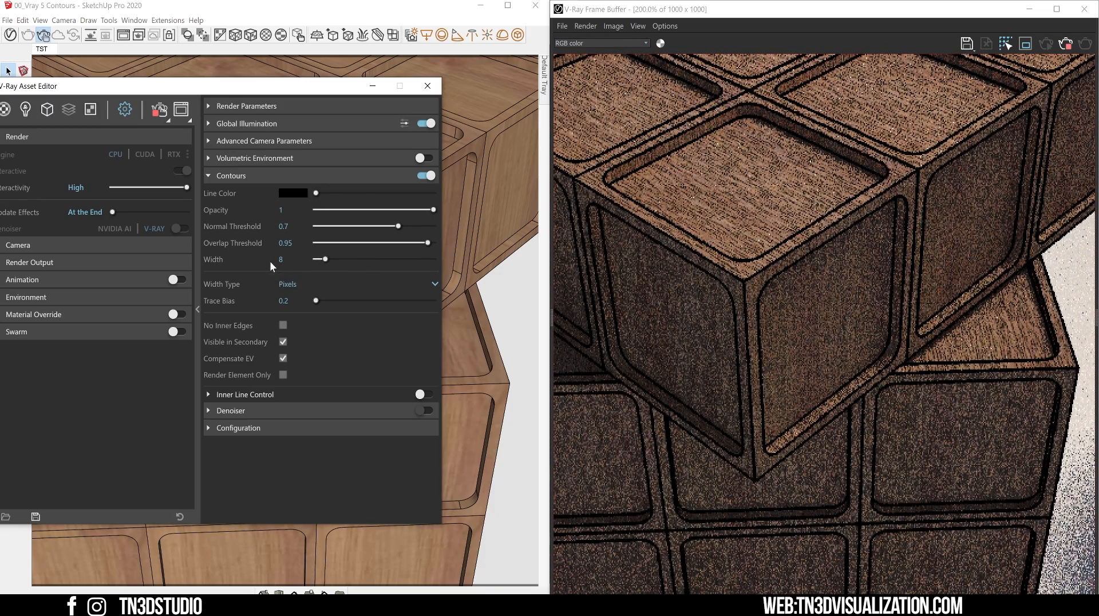
- Enable Inner Line Control, try a bright red, and set a dark red inner line color with an inner width of 10.3
click(430, 394)
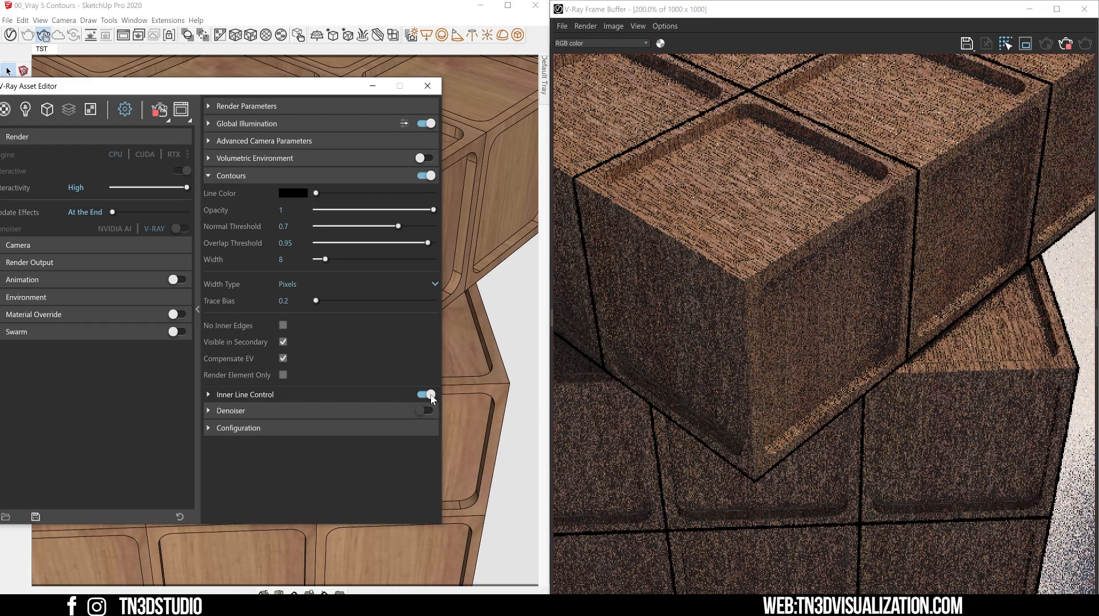
click(239, 394)
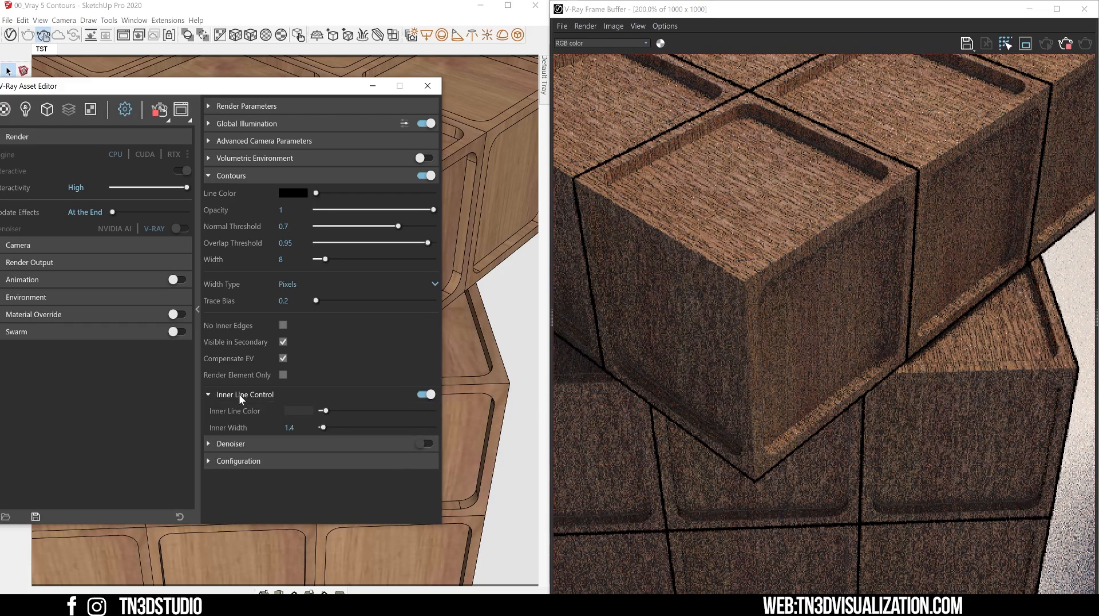
click(299, 411)
click(366, 347)
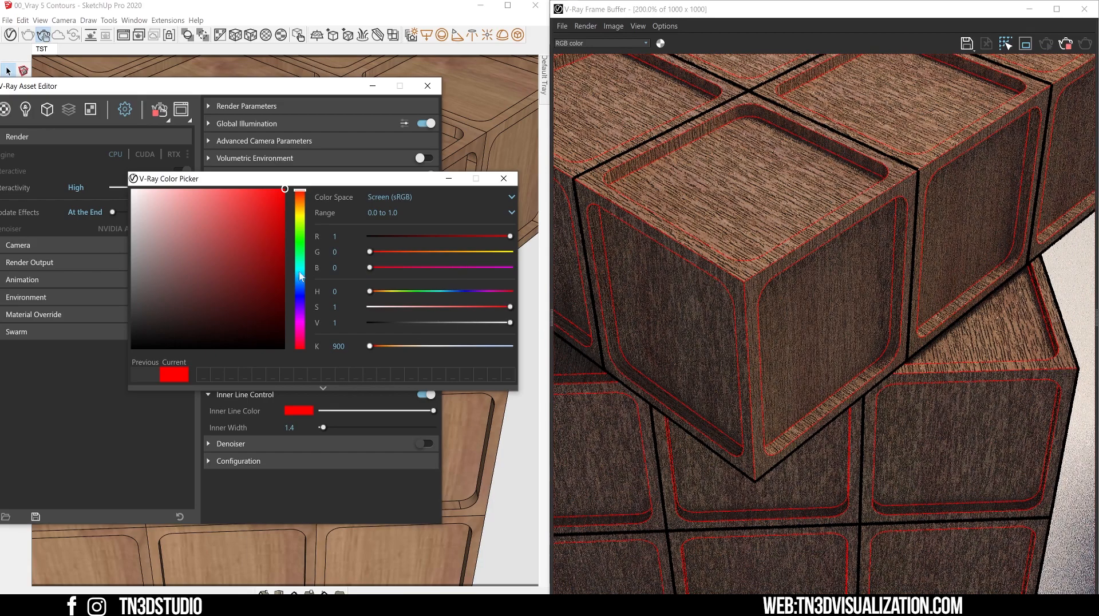
click(333, 410)
drag(345, 428, 331, 430)
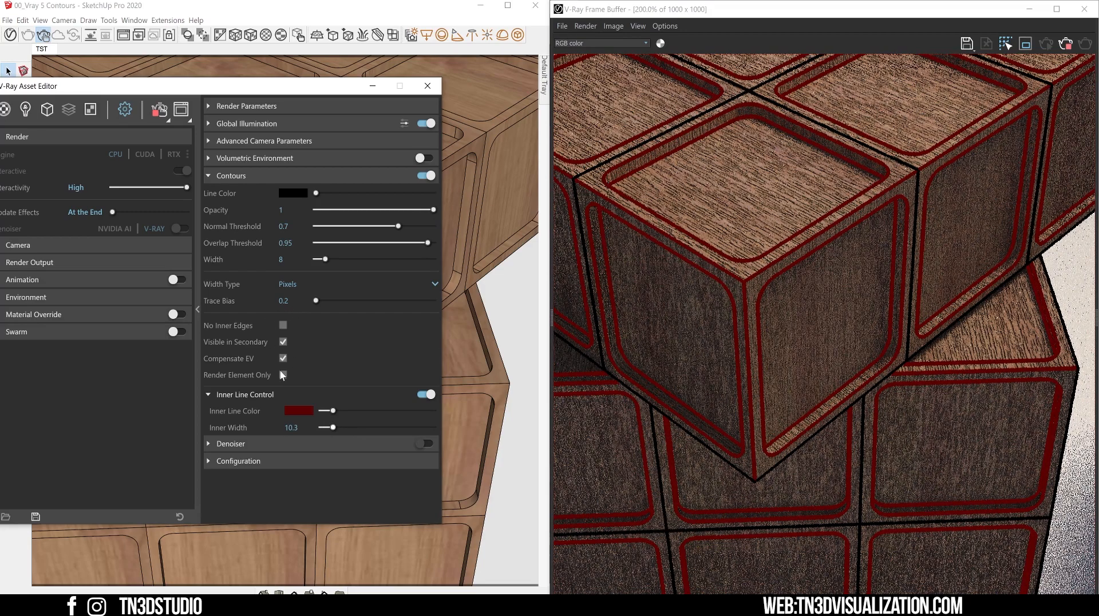
click(250, 395)
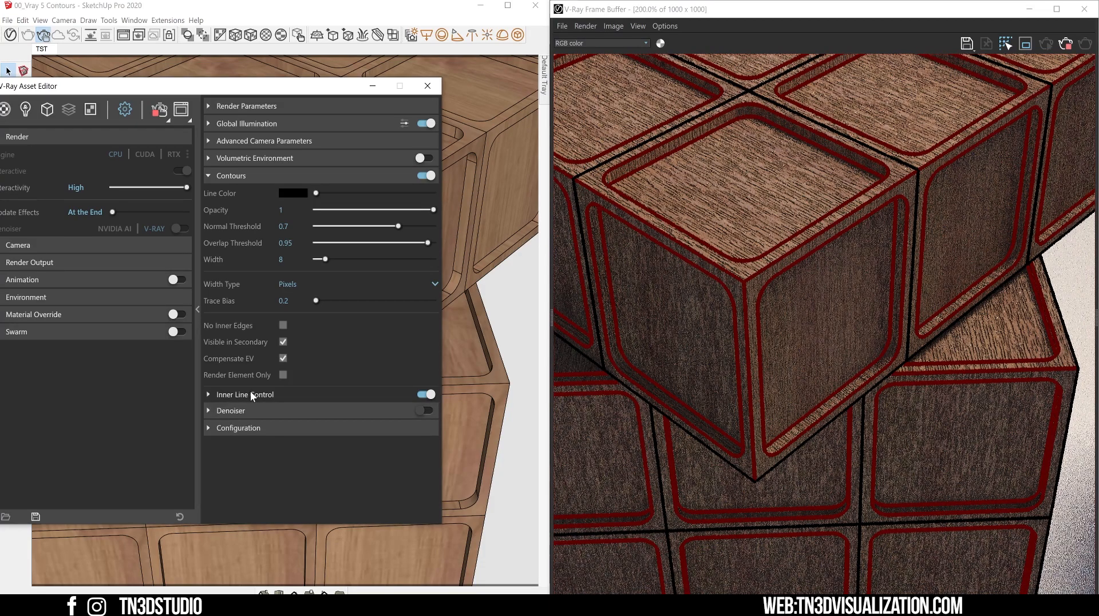
- Enable No Inner Edges for the contours and check it on the whole cube stack
click(283, 325)
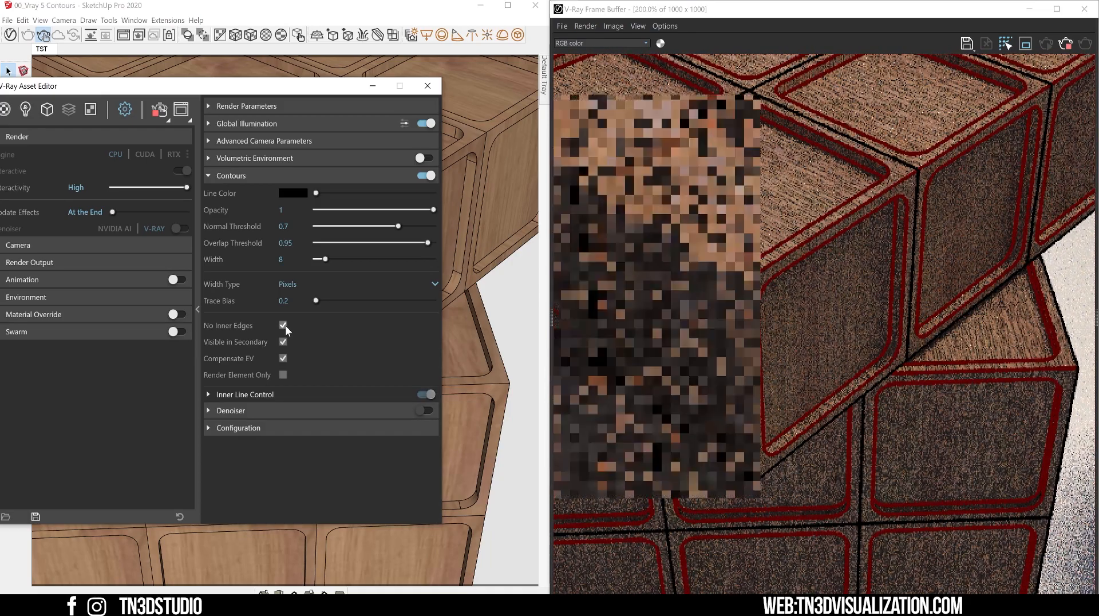
drag(271, 88, 68, 88)
scroll(409, 225, down, 10)
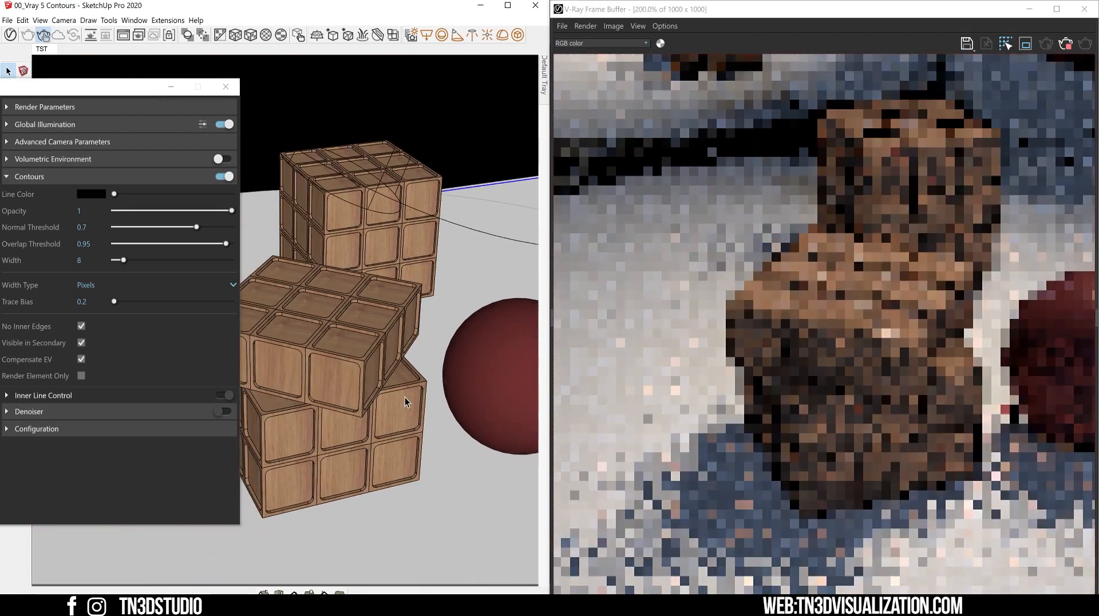
middle_drag(404, 397, 392, 288)
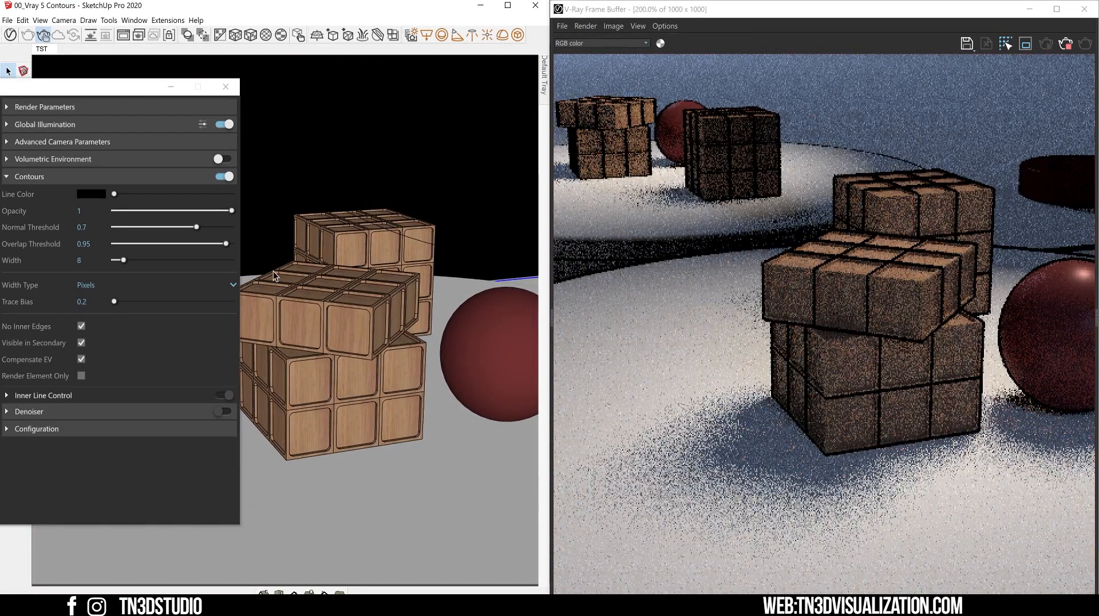
- Test Visible in Secondary and Render Element Only for the contours, leaving Visible in Secondary off
click(221, 346)
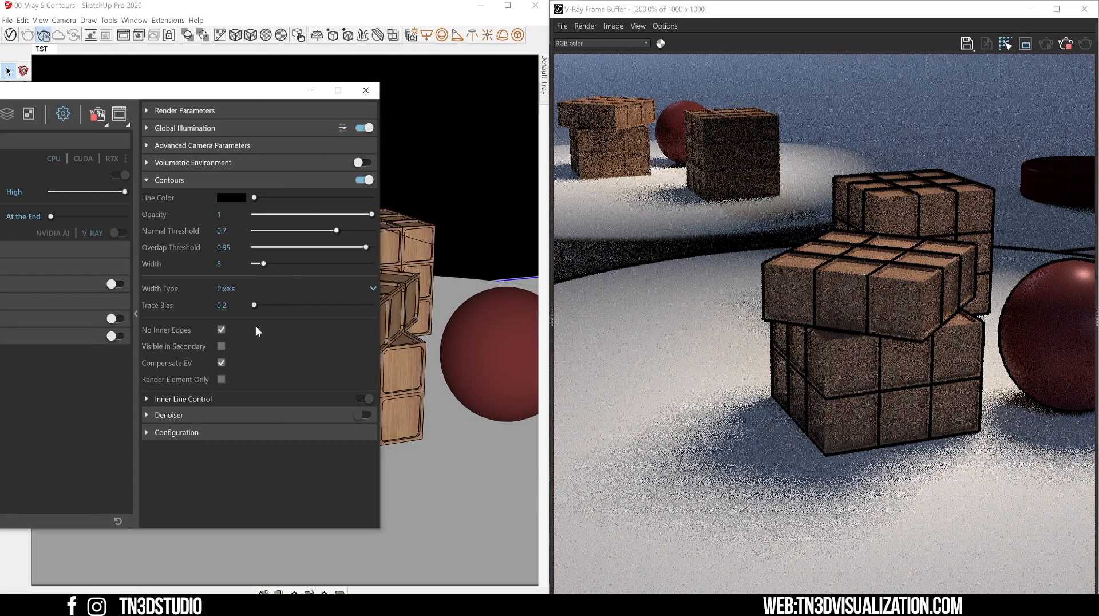
click(221, 347)
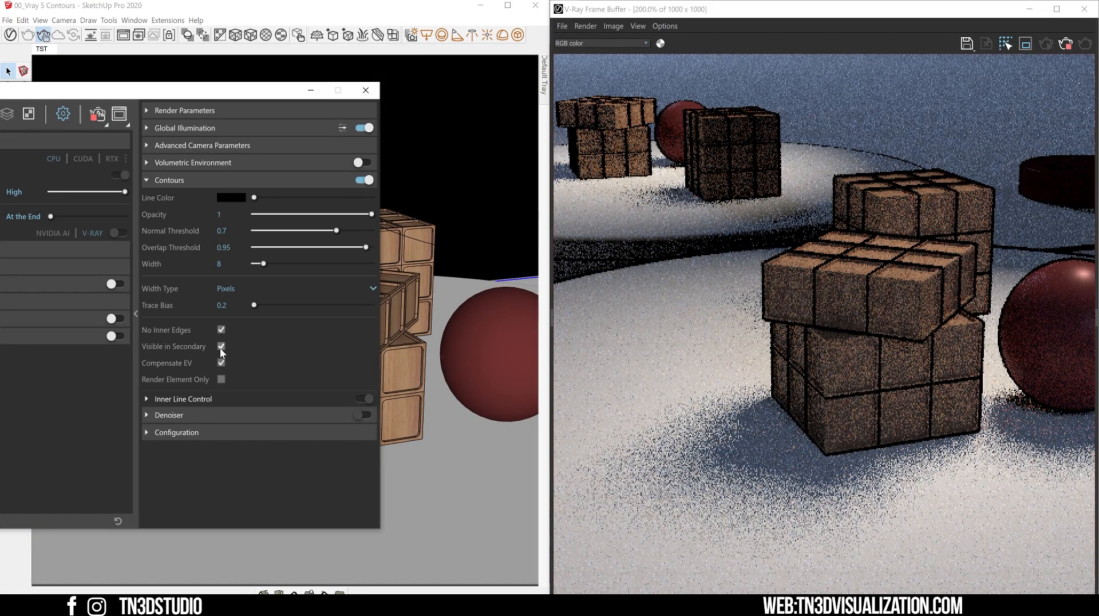
click(221, 347)
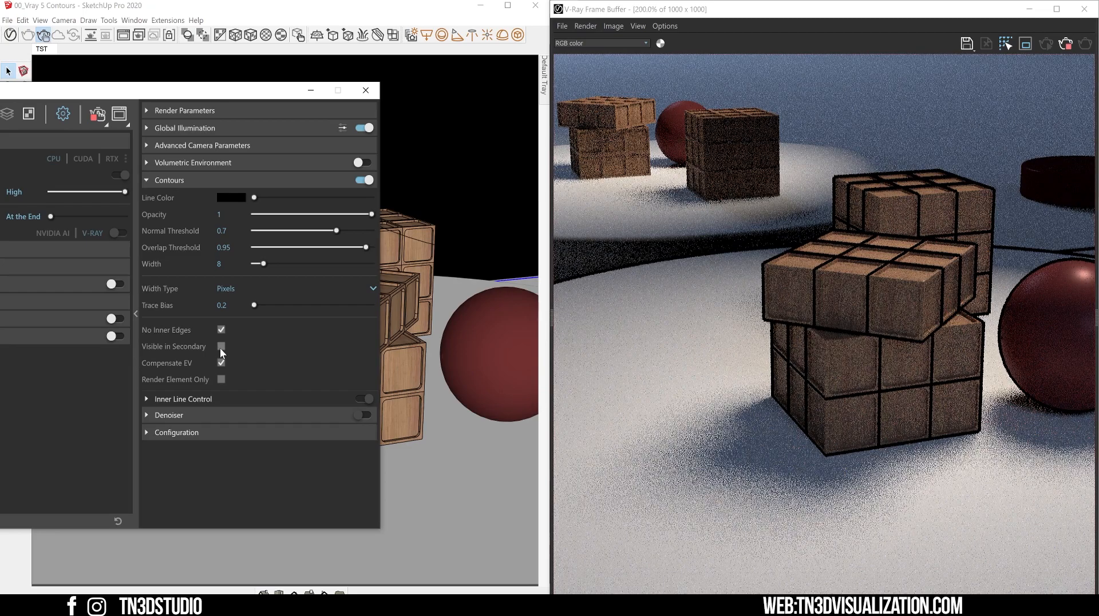
click(222, 379)
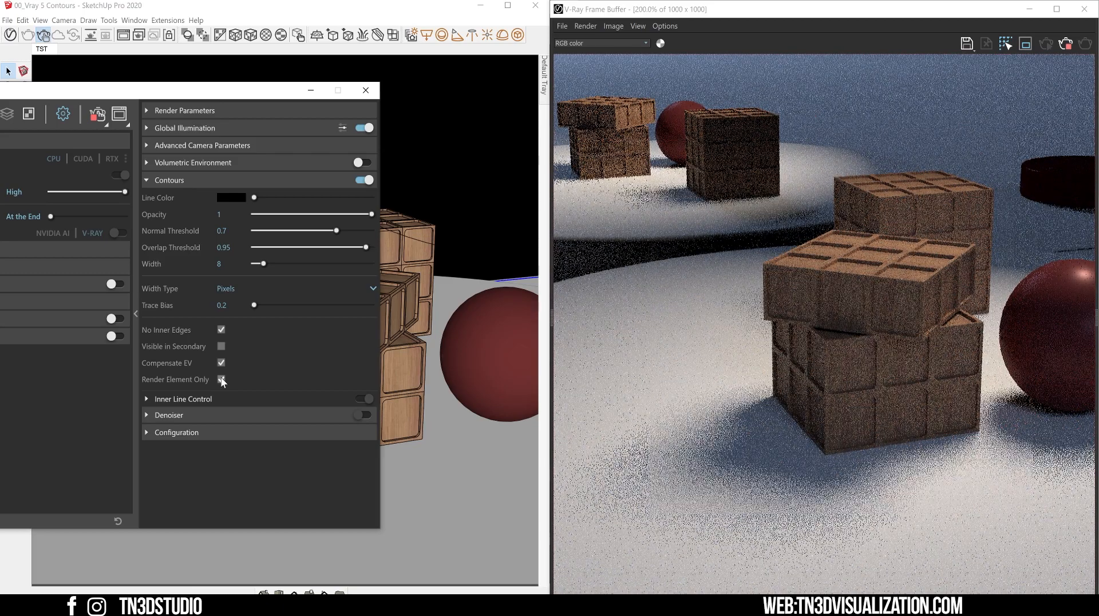
click(221, 379)
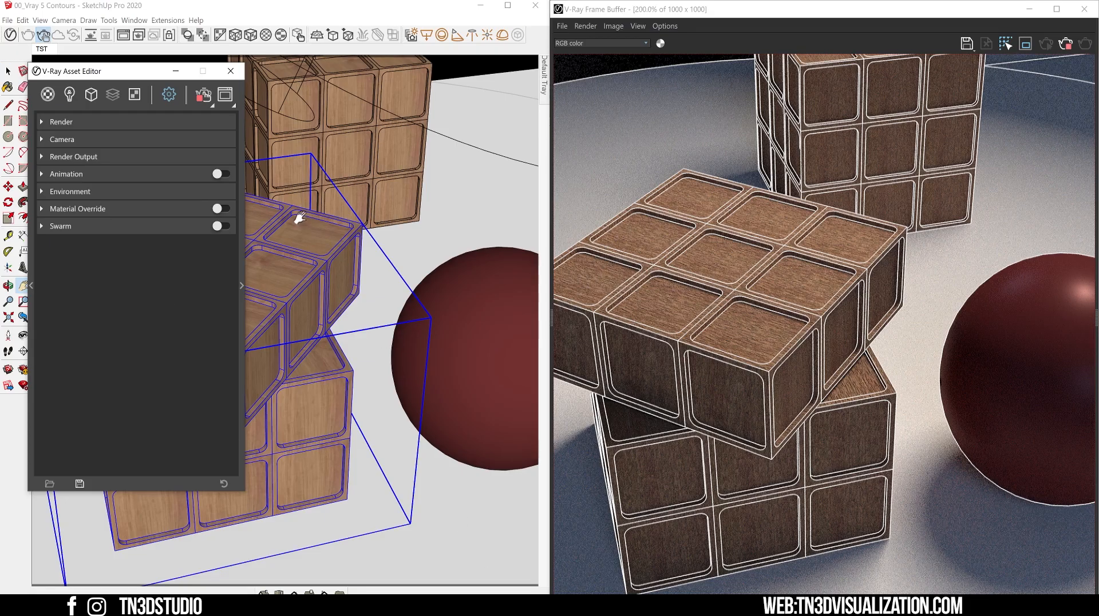
- Disable the global Contours in the advanced render settings and collapse the section
drag(284, 222, 412, 226)
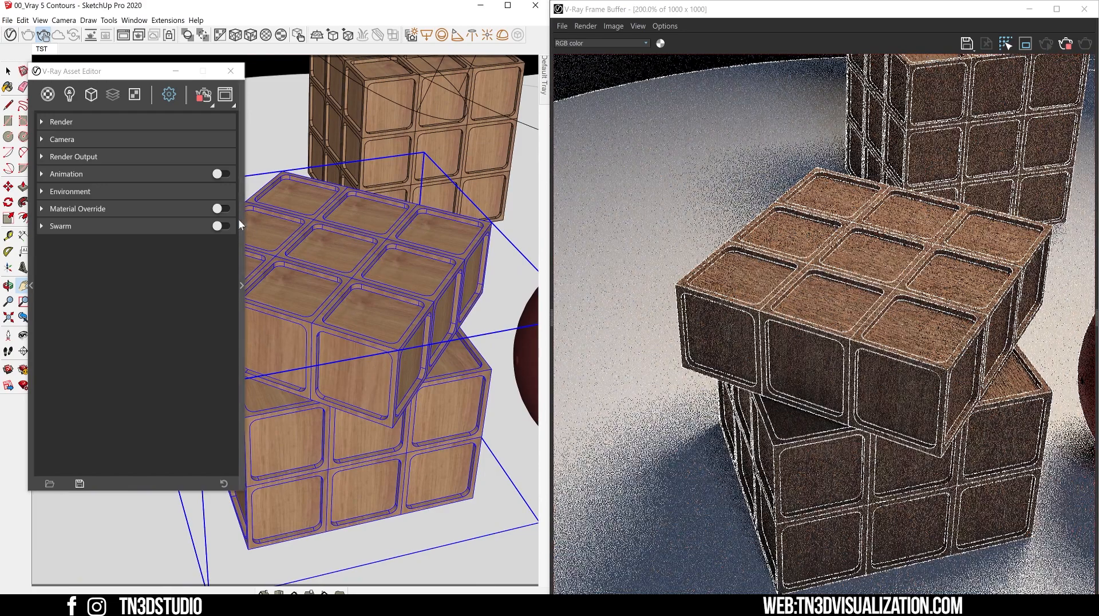
click(239, 218)
click(460, 236)
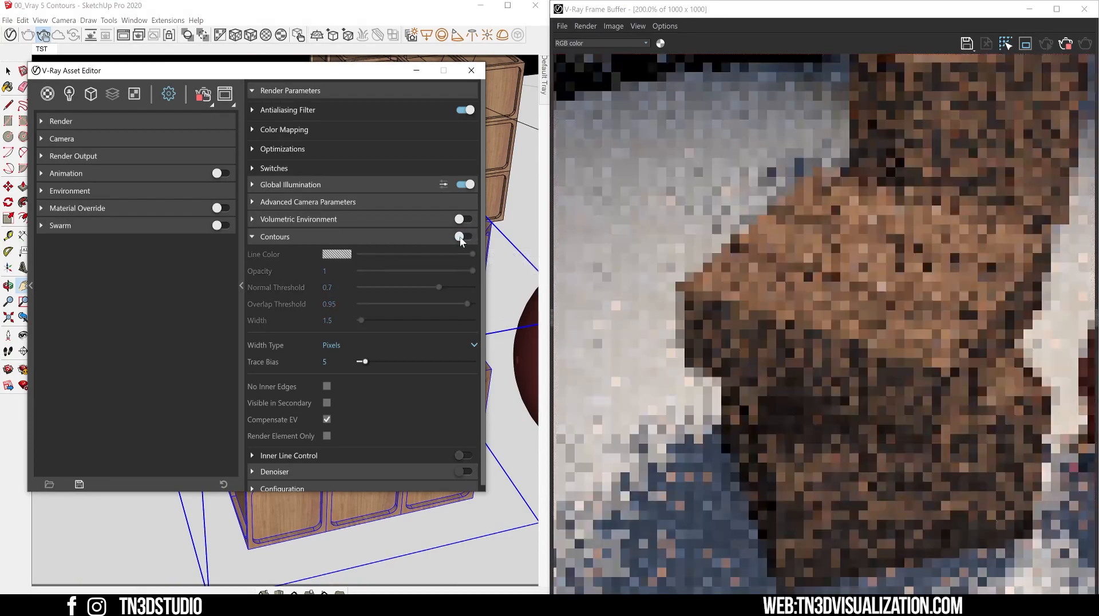
drag(395, 70, 199, 80)
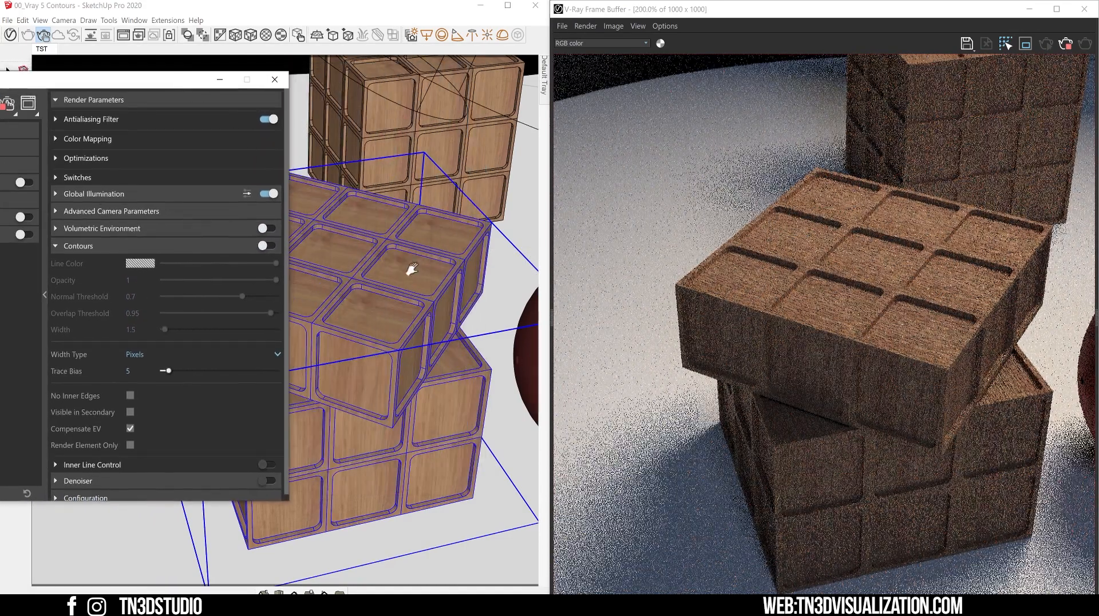
click(118, 245)
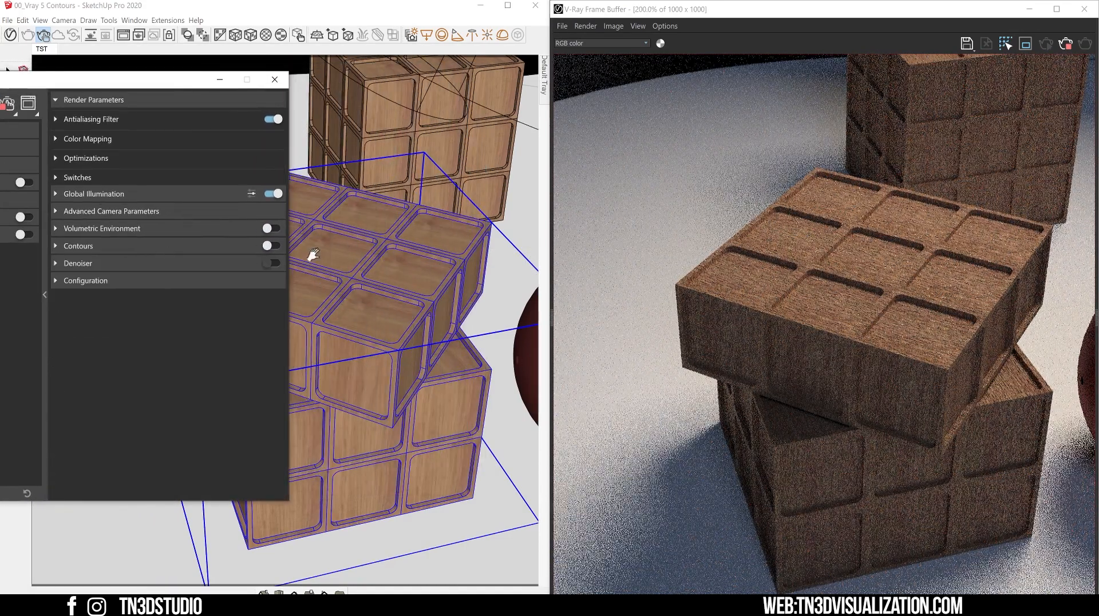
- Sample the cubes' Laminate_B01_120cm material and add a Contour attribute to it
drag(171, 82, 675, 138)
key(b)
alt+click(238, 265)
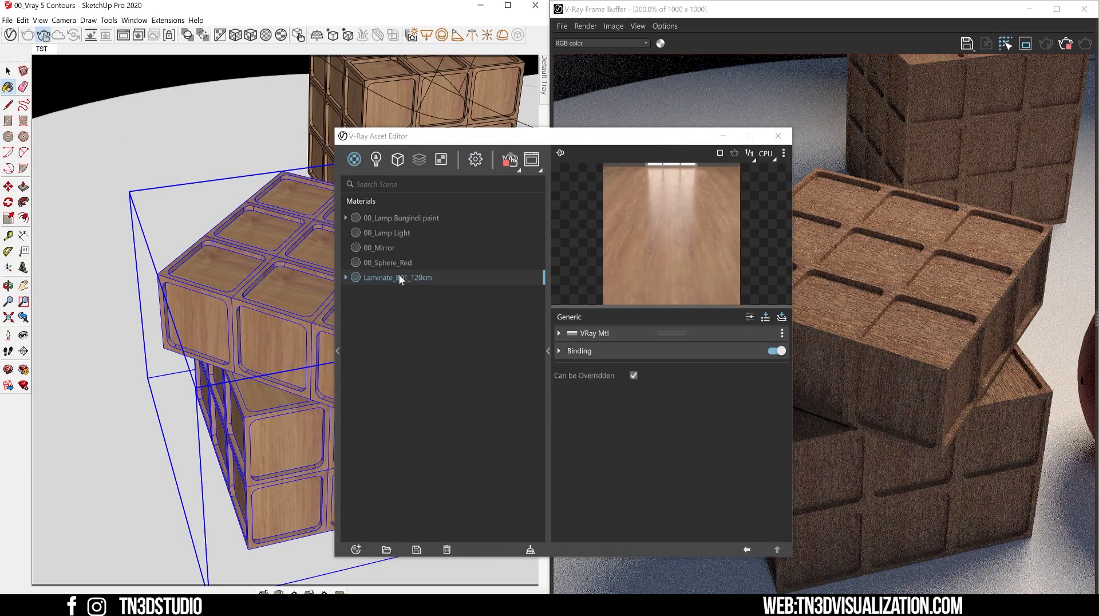
click(765, 316)
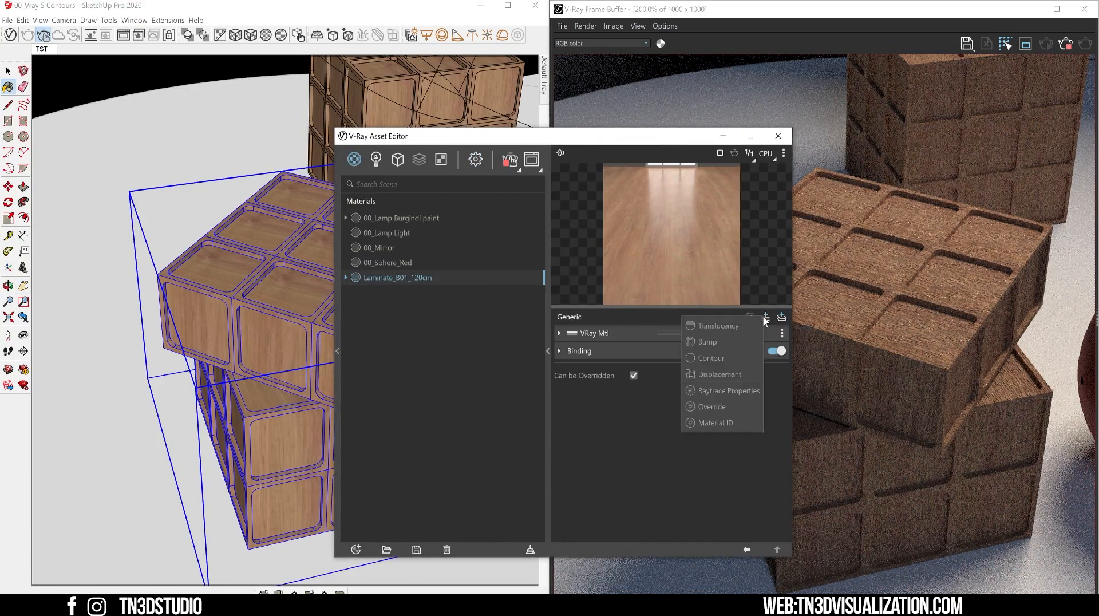
click(711, 358)
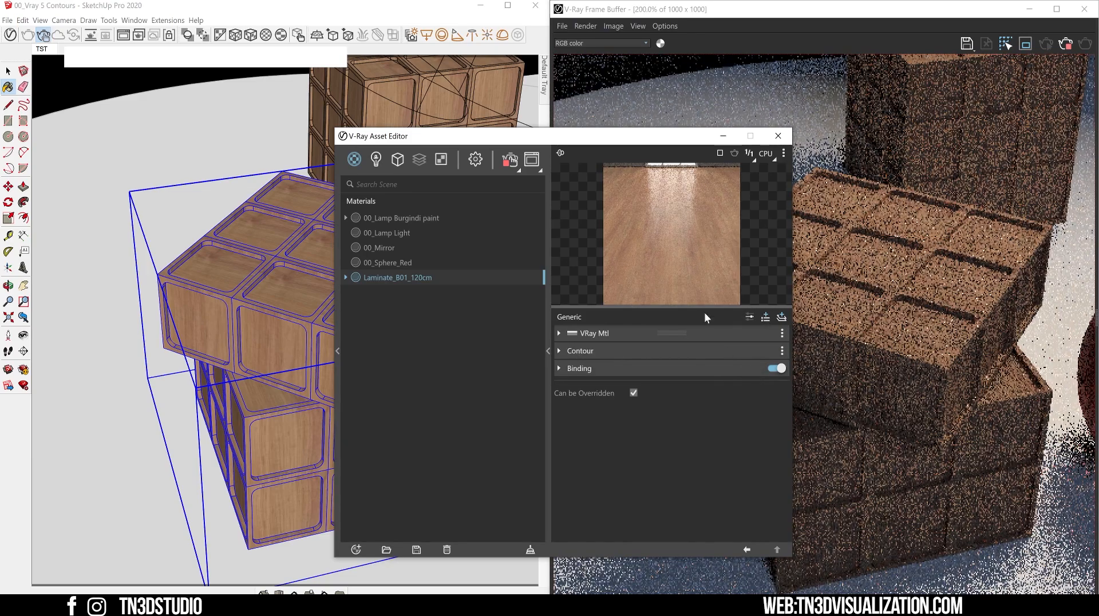
- Set the line color of the laminate material's contour to light grey and collapse its settings
drag(652, 139, 324, 114)
click(1045, 42)
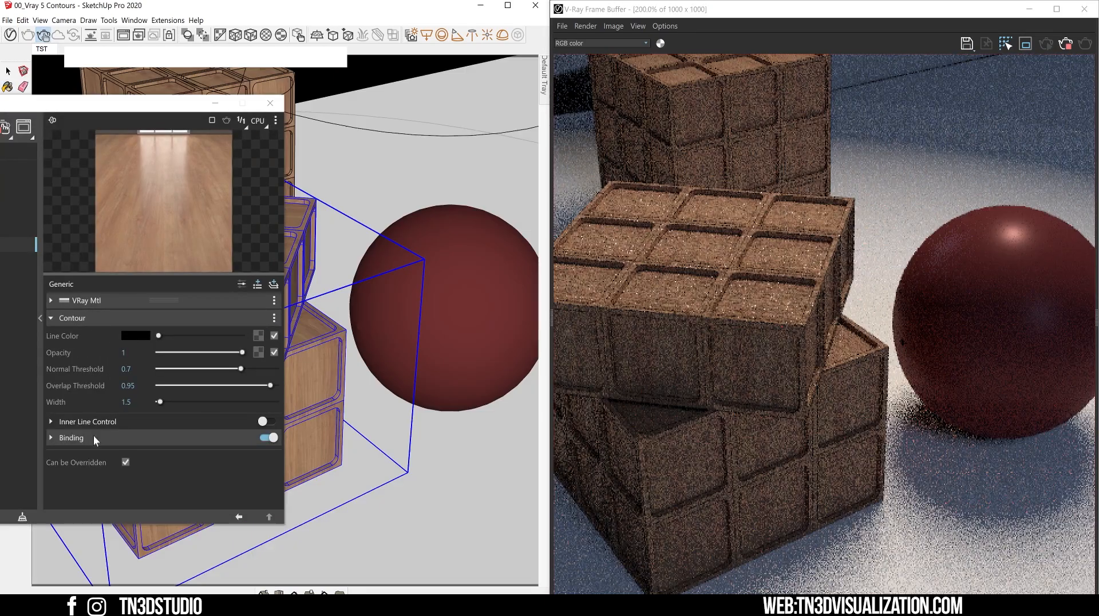
click(138, 335)
click(356, 263)
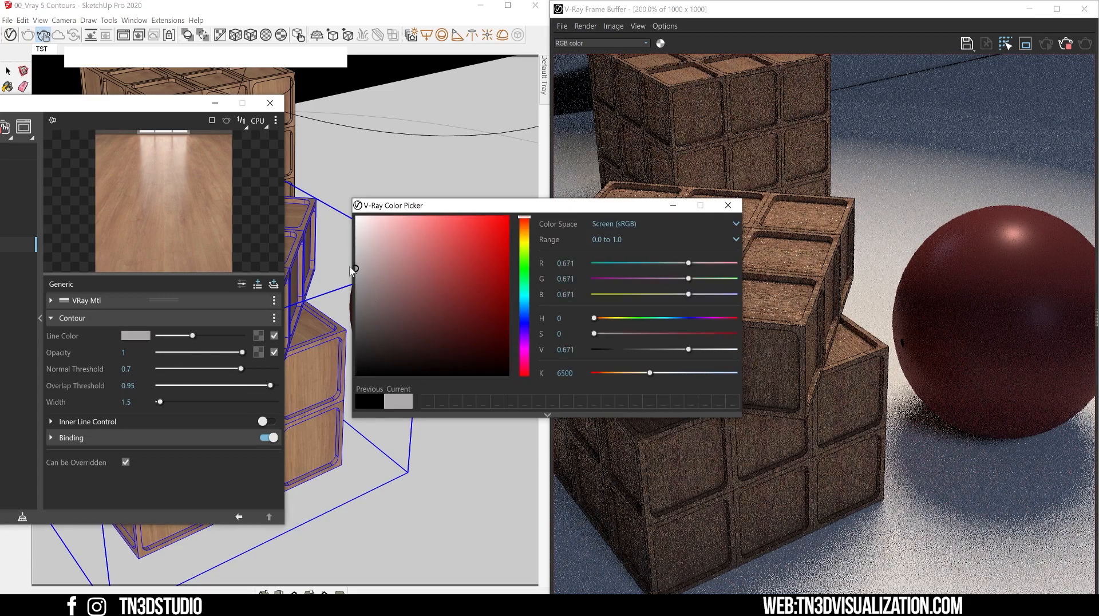
click(356, 242)
click(728, 205)
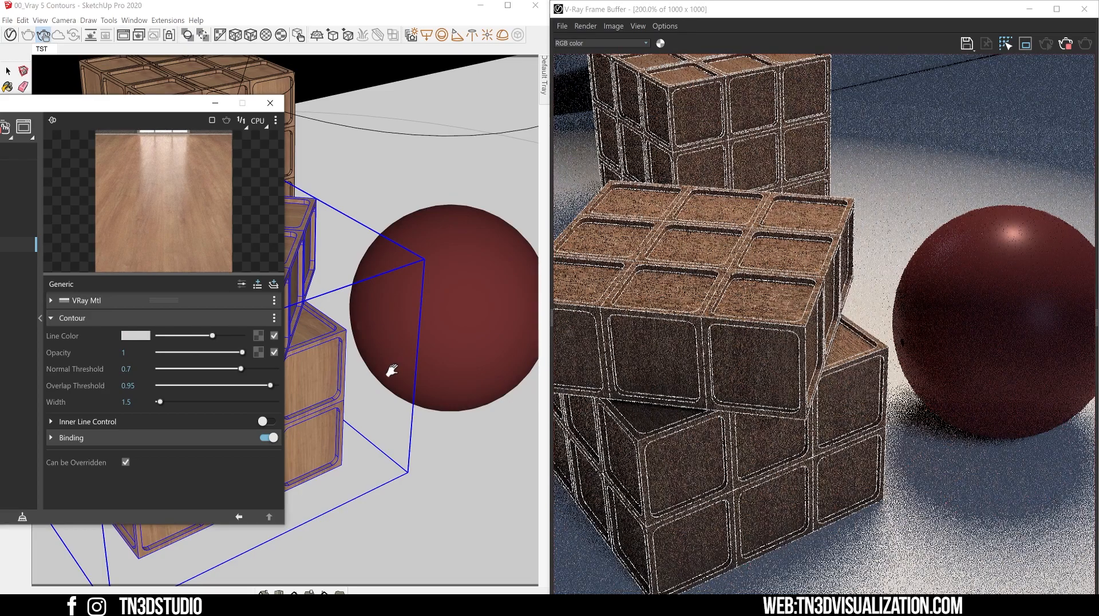
click(68, 318)
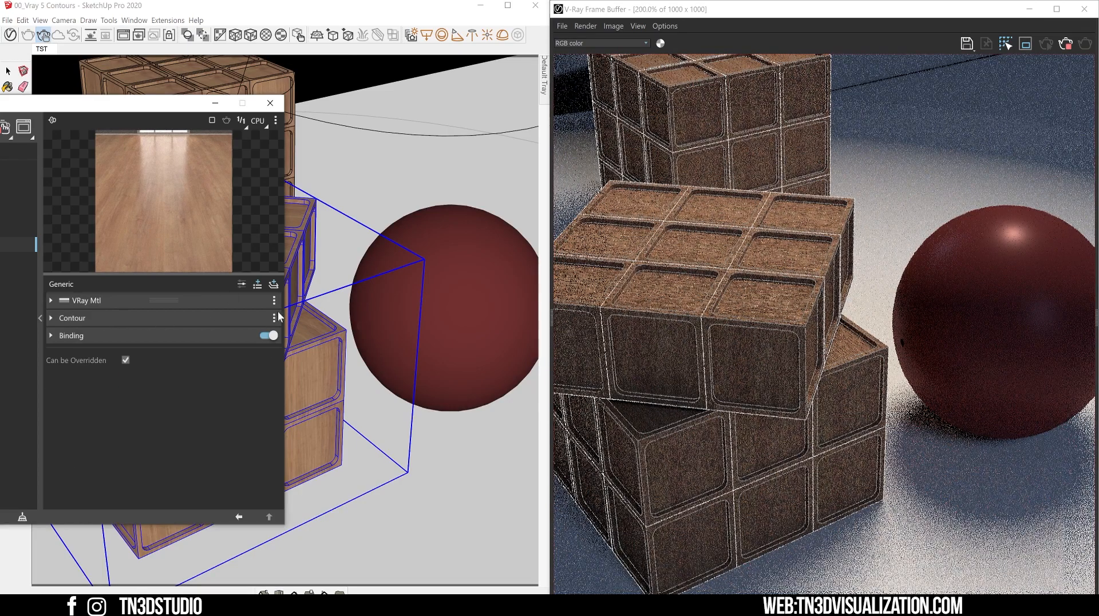
- Select the red sphere and create a new Toon Override material
click(430, 236)
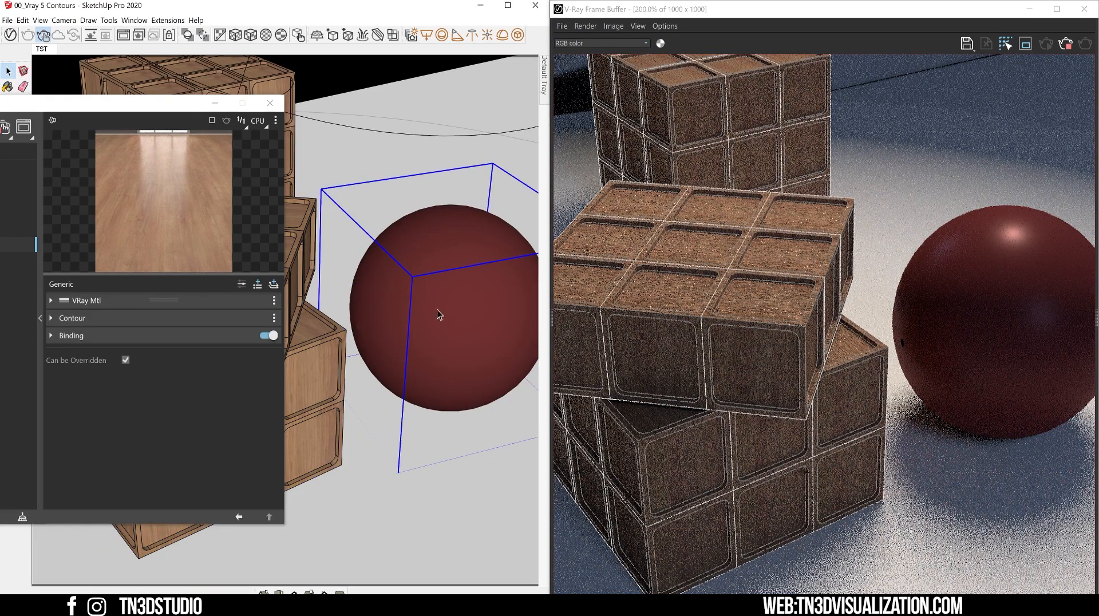
drag(127, 107, 422, 79)
click(144, 487)
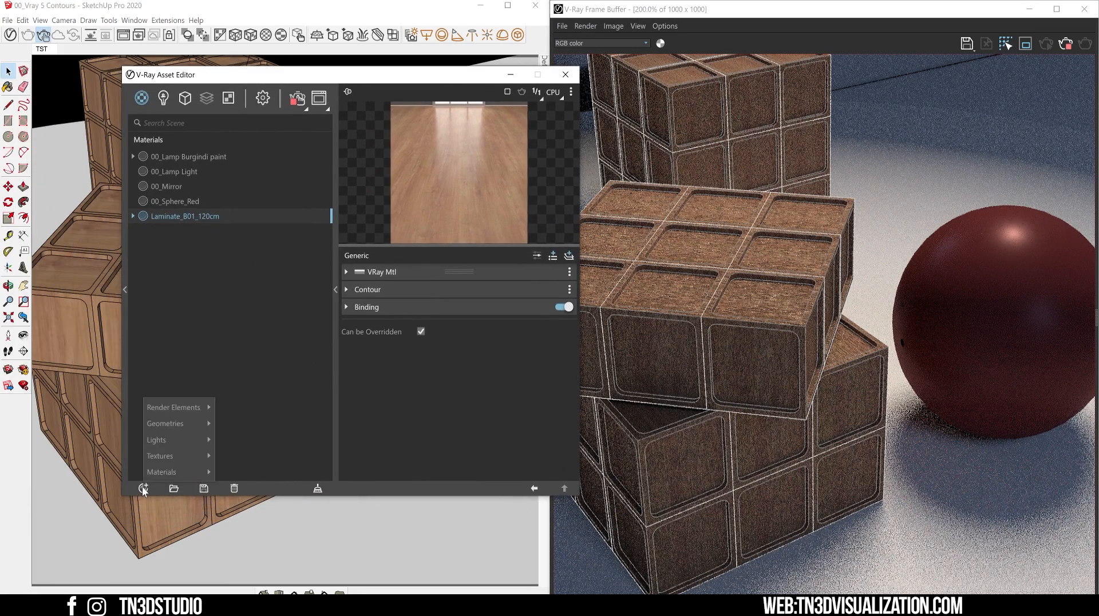
mouse_move(166, 478)
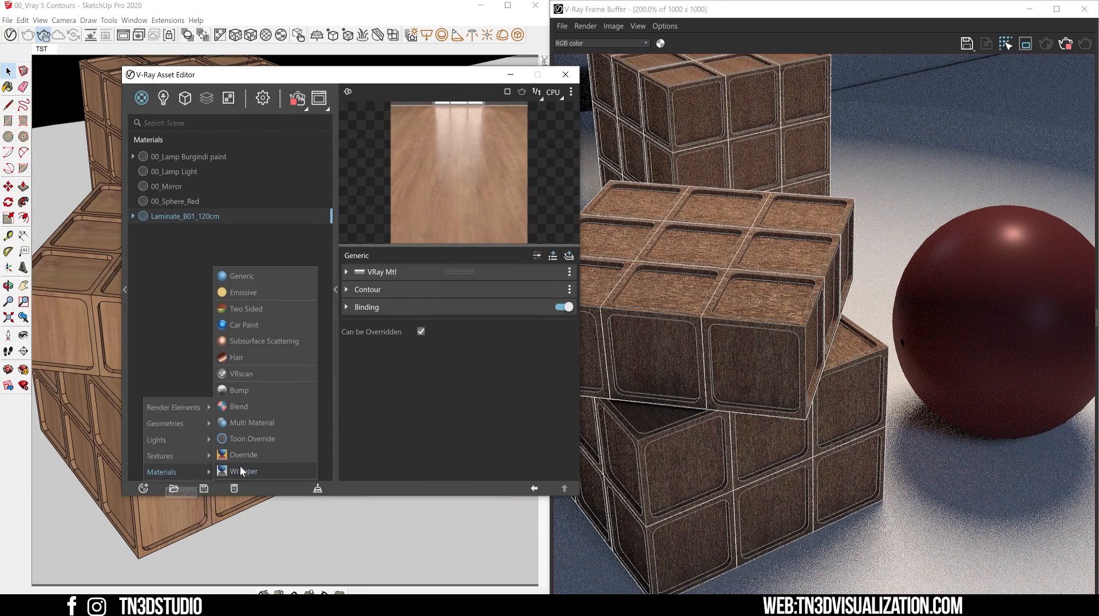
click(259, 440)
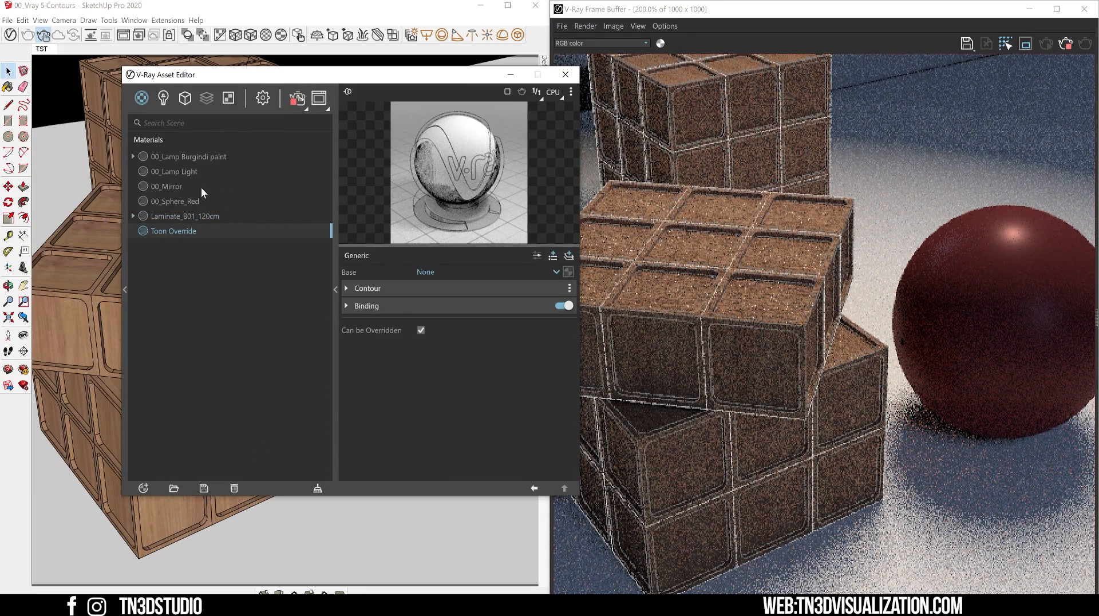
- Assign 00_Sphere_Red as the base material of the Toon Override
click(178, 201)
click(181, 232)
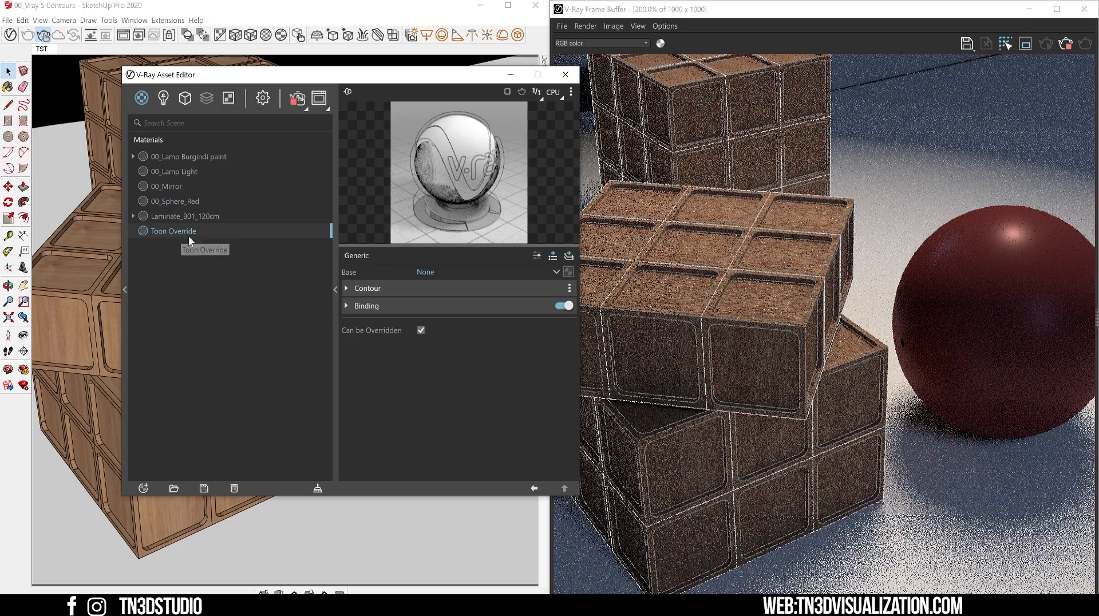
click(556, 272)
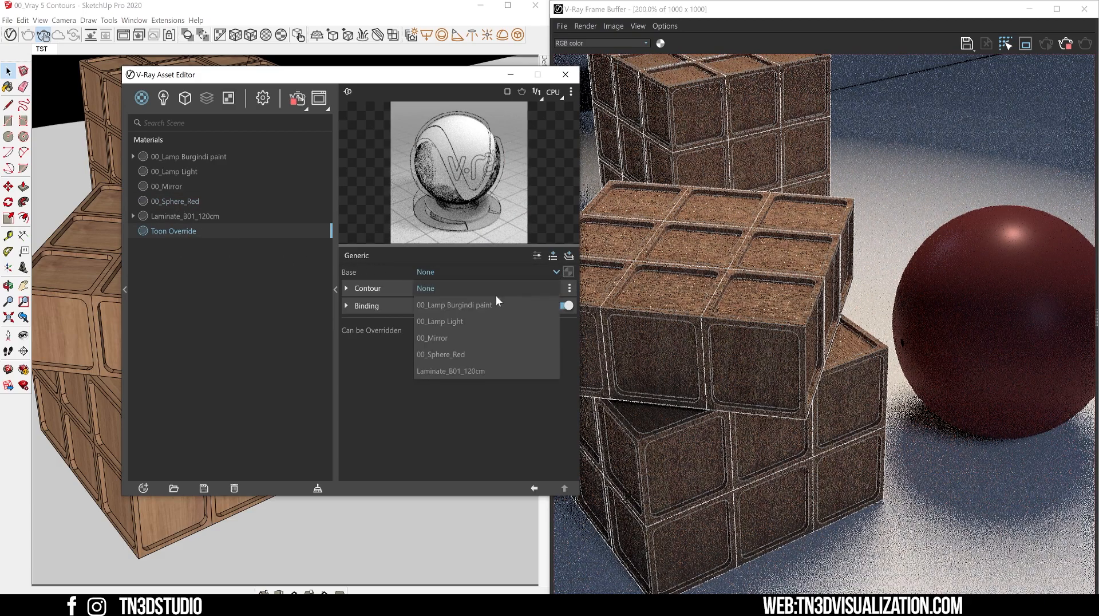
click(441, 354)
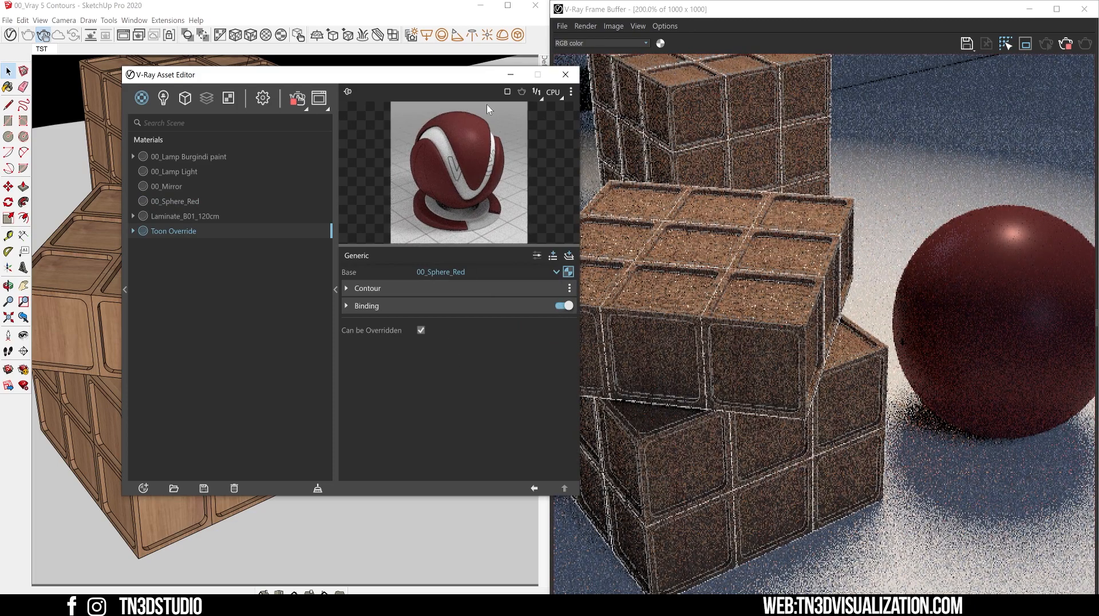
- Expand the Toon Override's contour settings and enable Inner Line Control
click(369, 289)
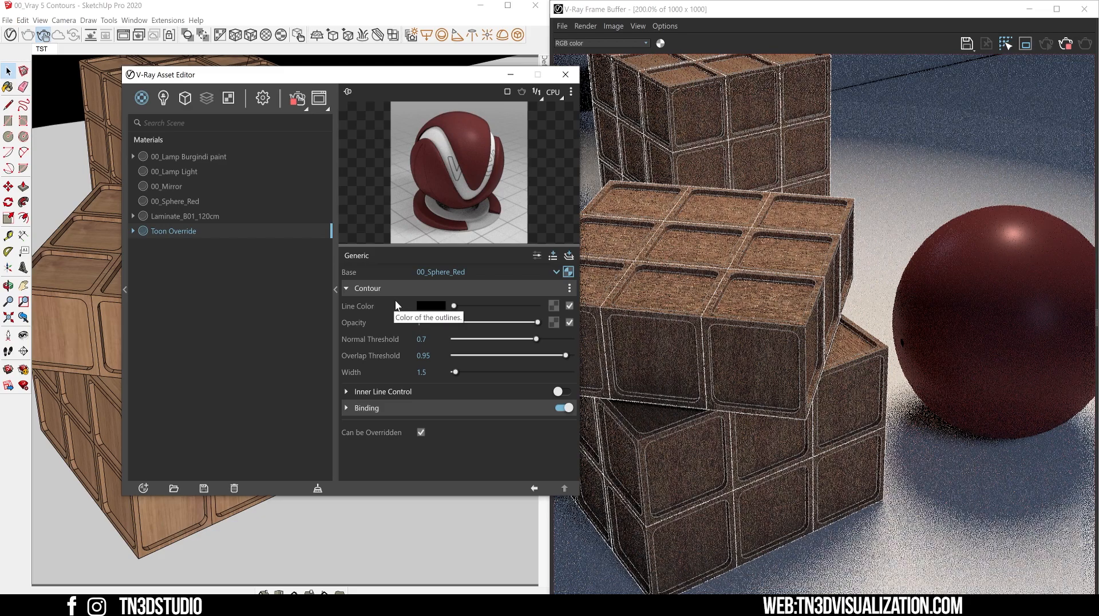
click(407, 391)
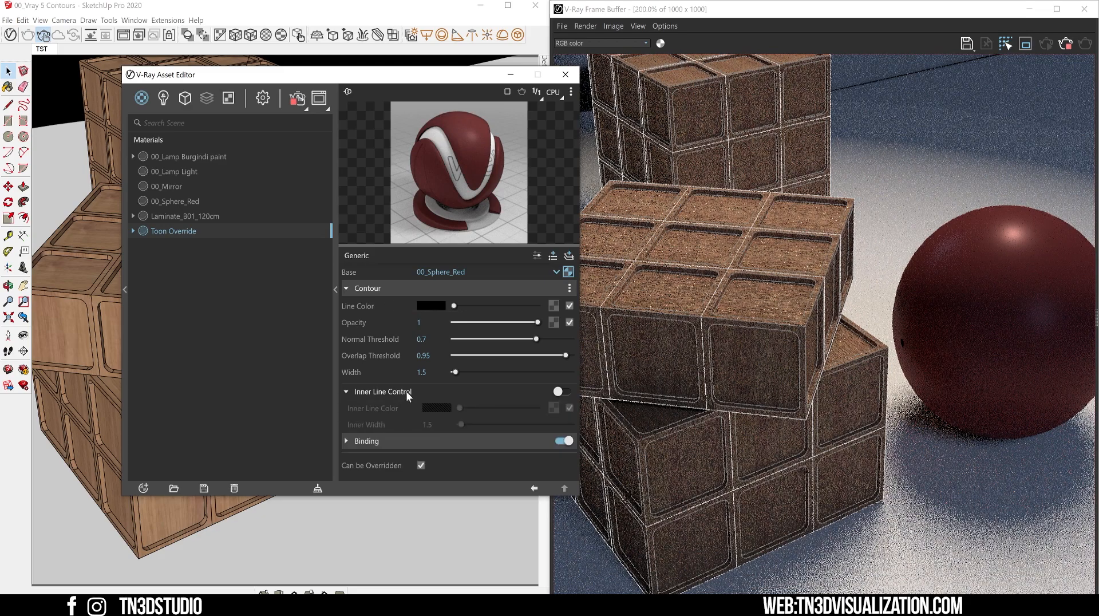
click(561, 393)
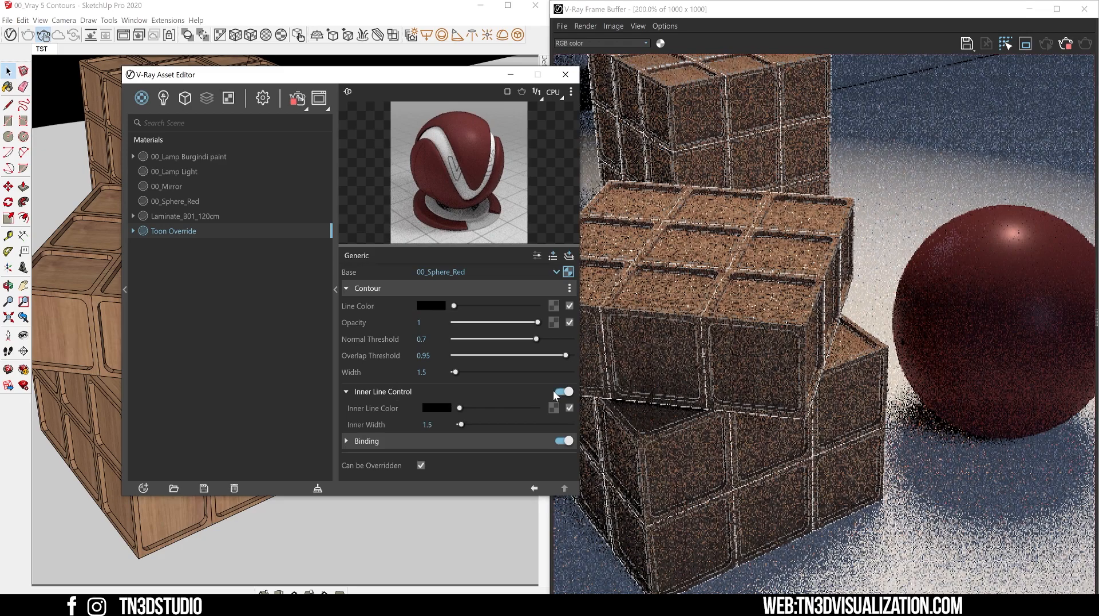
- Select the red sphere in the model and remove its current material
drag(381, 80, 175, 88)
click(445, 291)
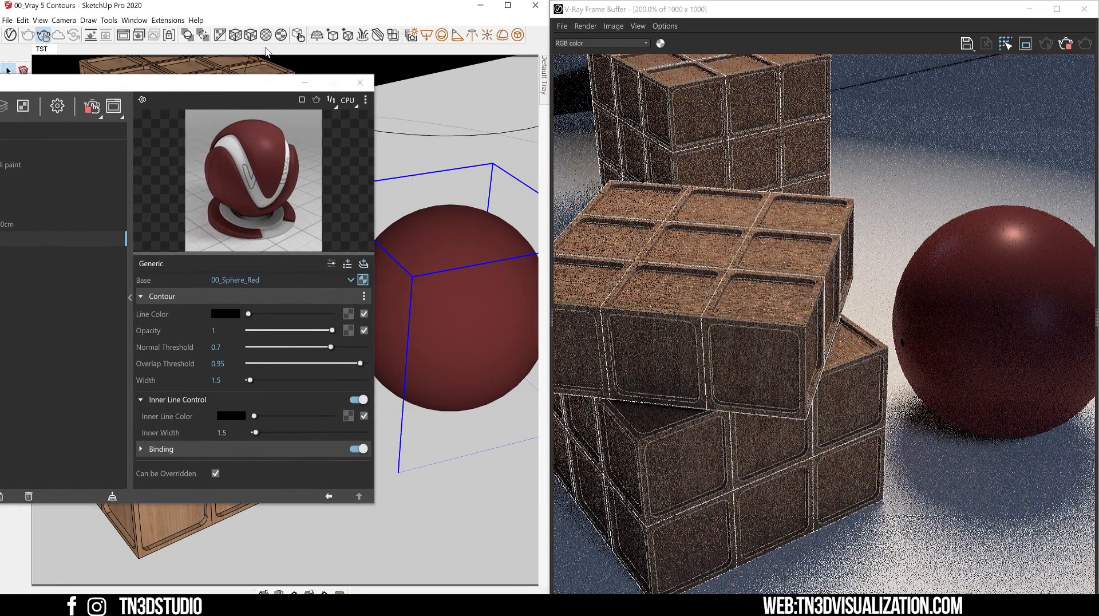
click(220, 36)
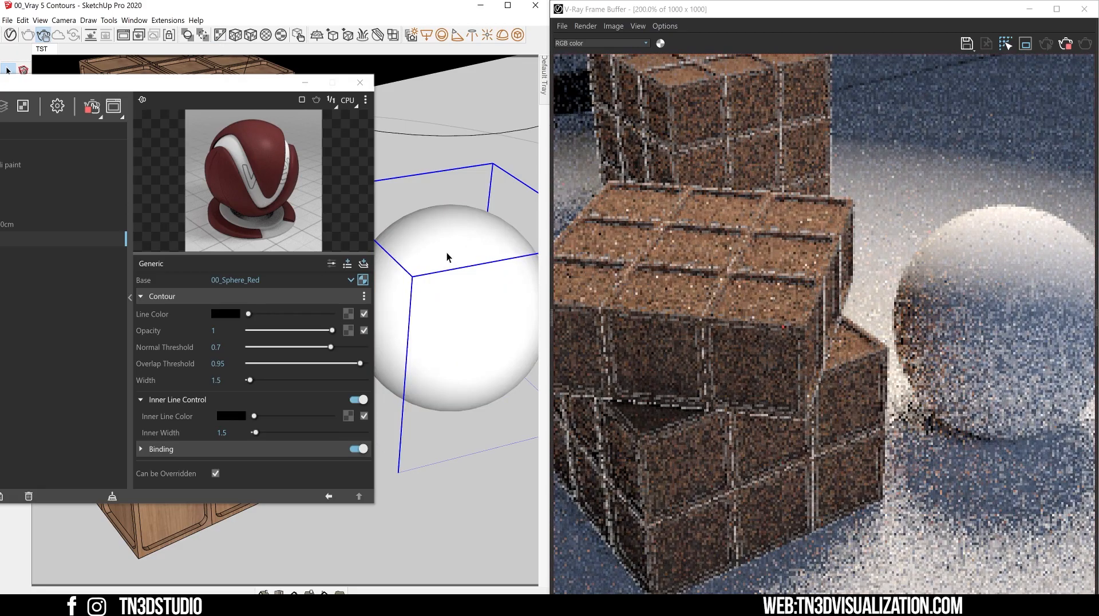
- Apply the Toon Override material to the selected sphere
drag(175, 88, 315, 79)
right_click(72, 230)
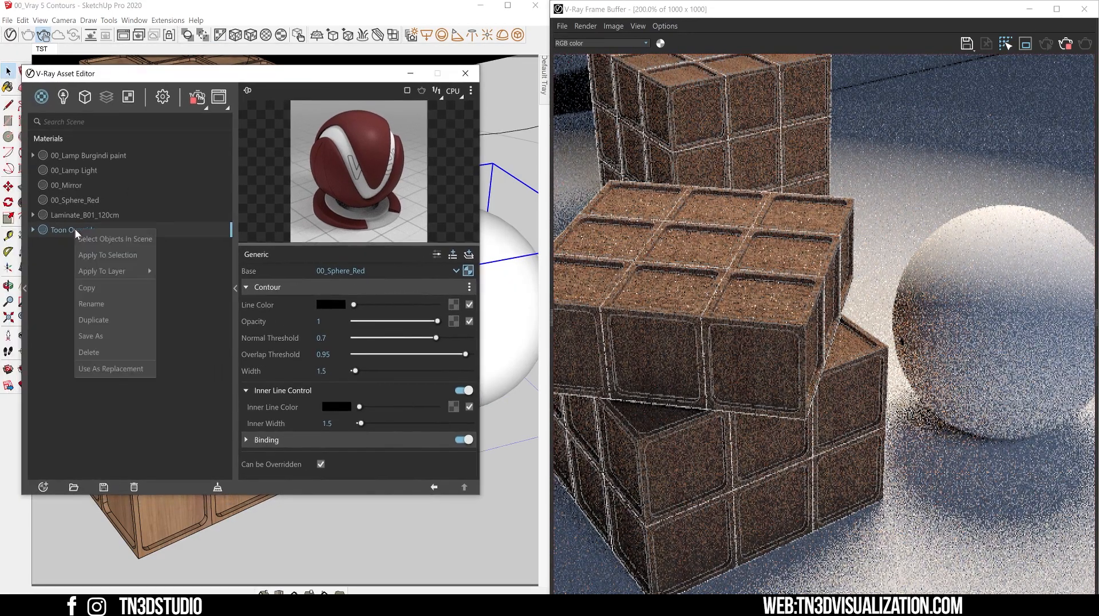
click(107, 258)
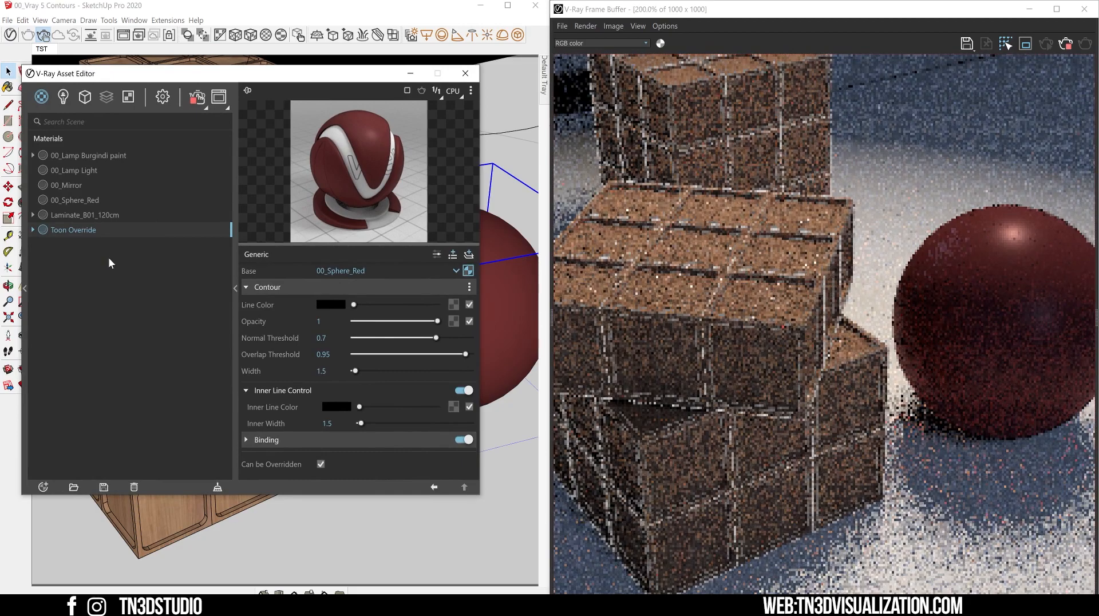
- Set the Toon Override's contour line color to bright green
click(331, 304)
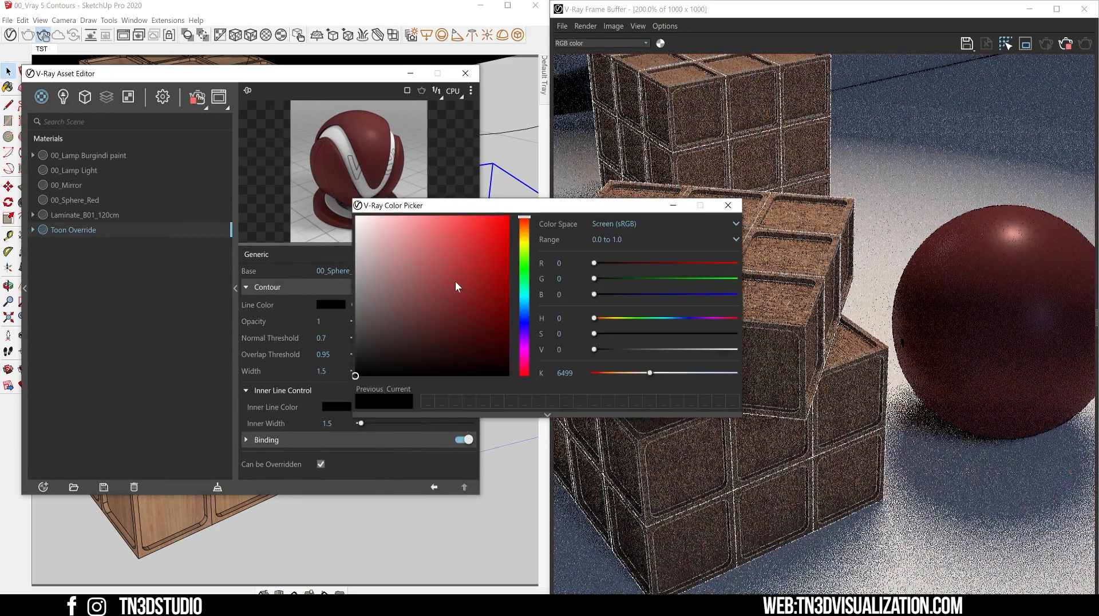
click(524, 264)
click(509, 218)
drag(638, 203, 531, 201)
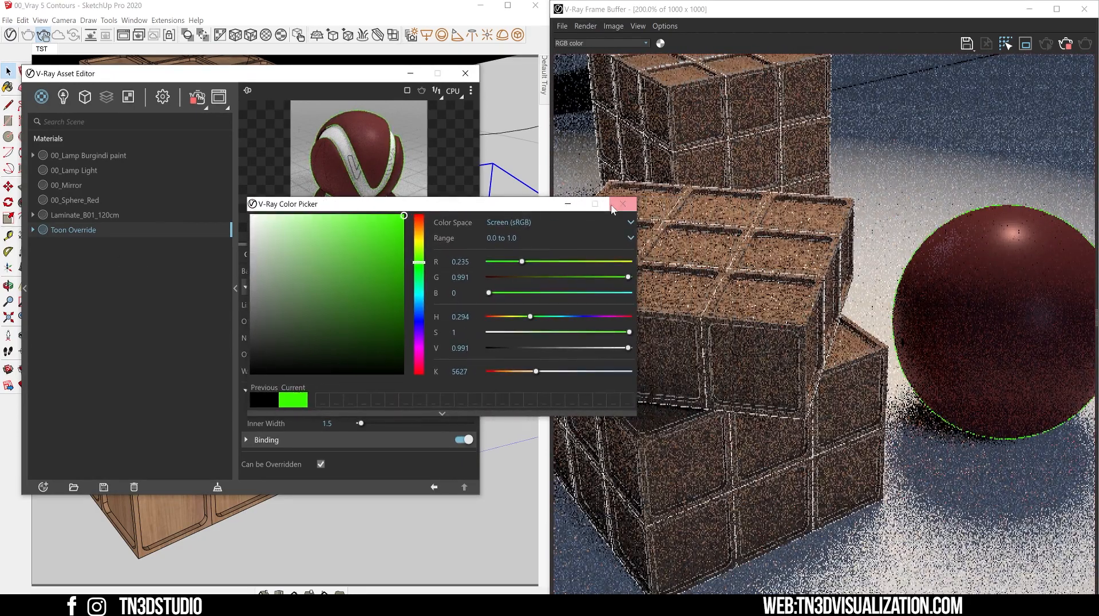
click(621, 203)
- Set the sphere contour's width to 4.8 and change its line color to bright blue
drag(352, 369, 360, 374)
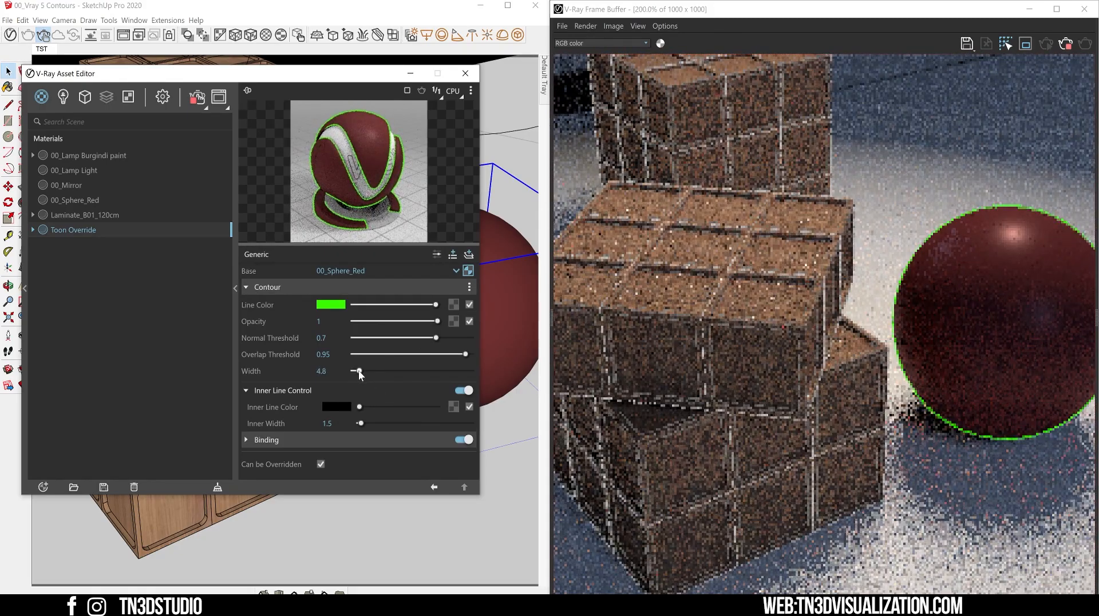
click(331, 304)
click(420, 236)
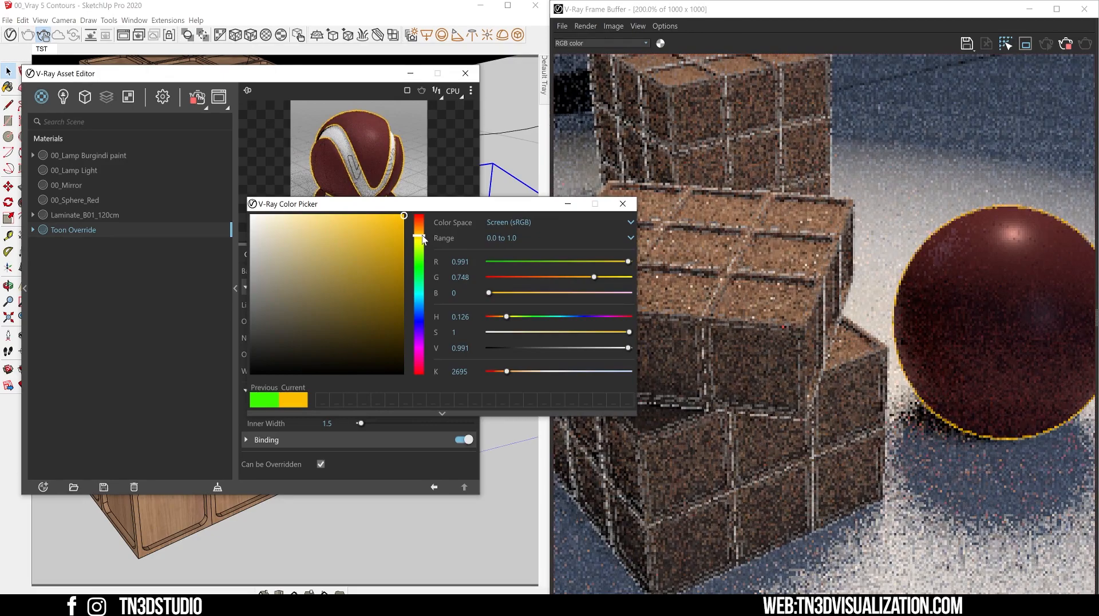
click(419, 310)
click(623, 205)
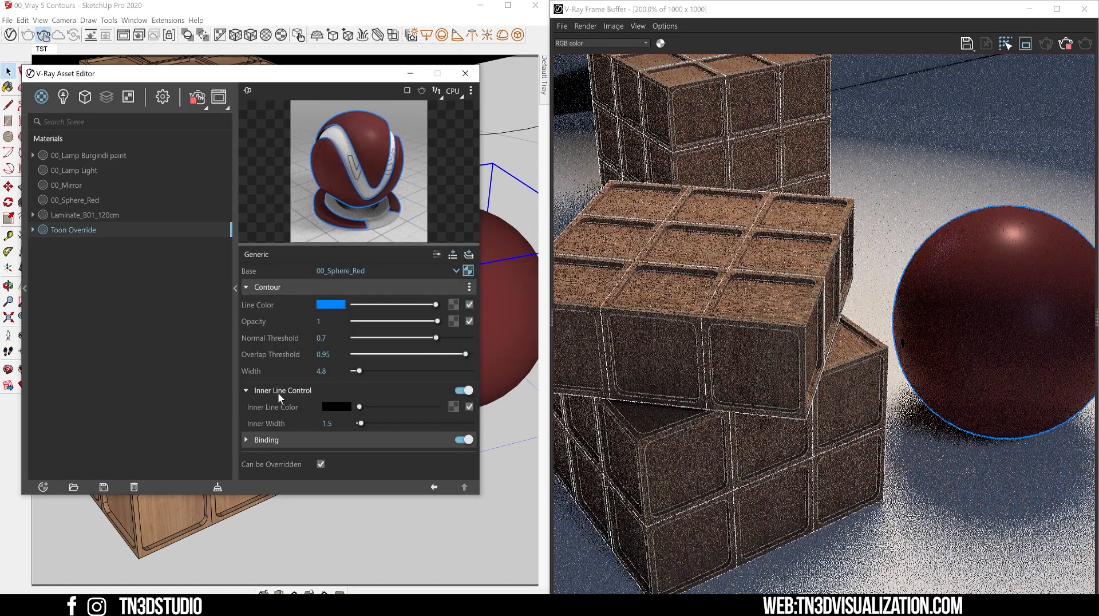
- Open the global render settings and go to the Contours section
click(162, 98)
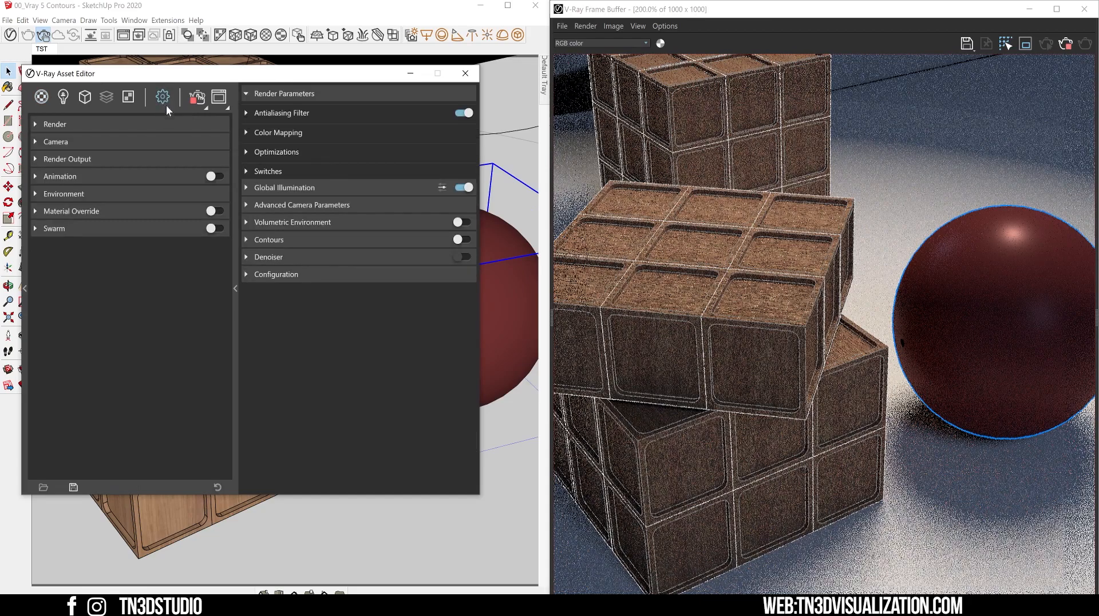
click(293, 241)
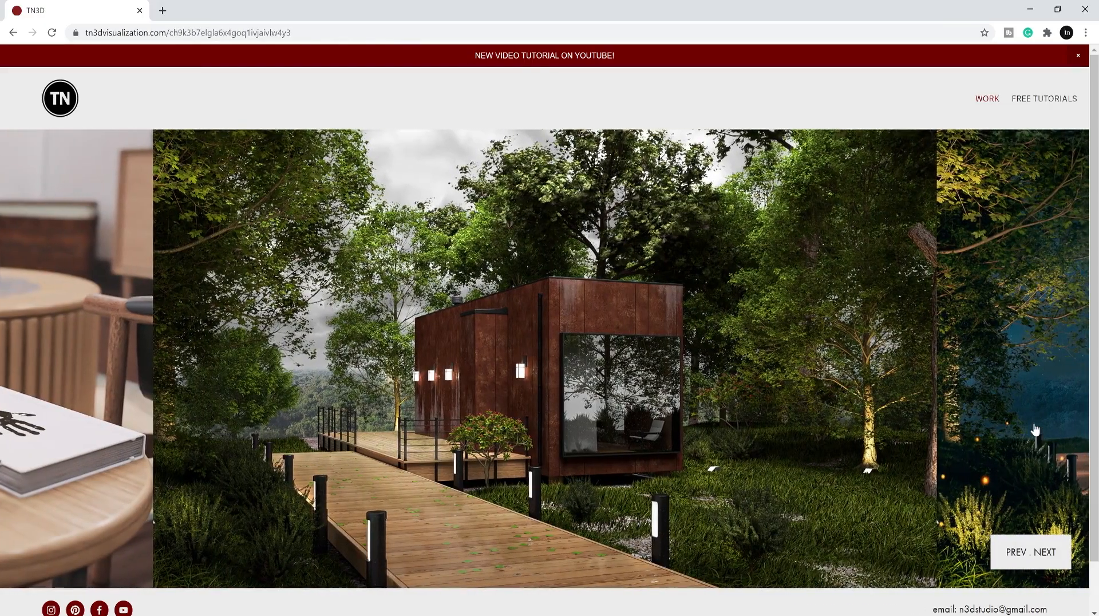
- In the browser, open the studio's Instagram profile from its website and skim through the posts
scroll(719, 395, down, 1)
click(51, 559)
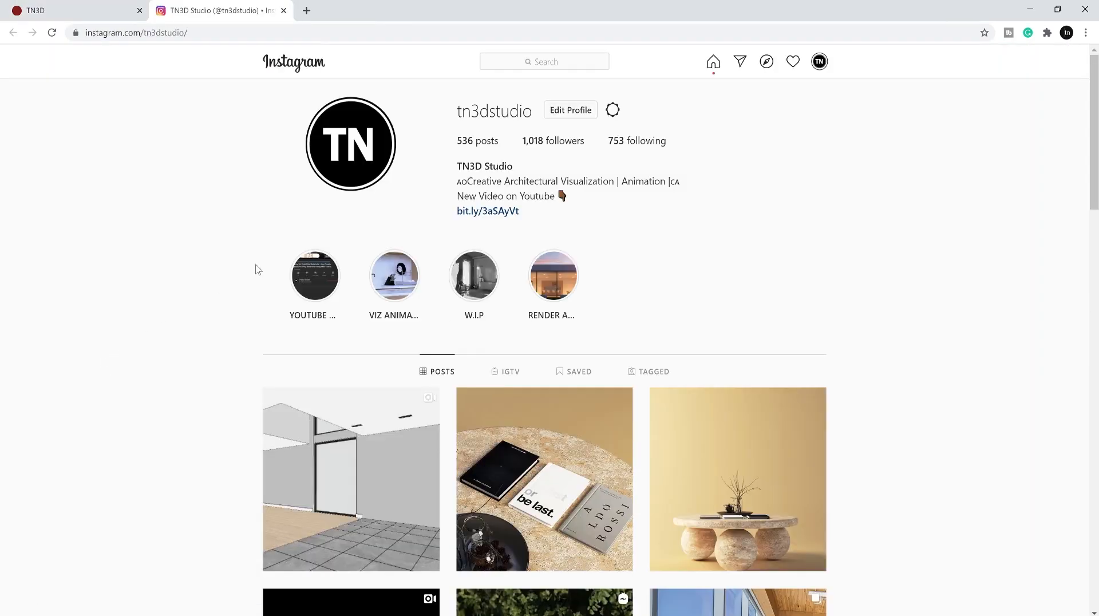
scroll(834, 231, down, 7)
scroll(839, 233, up, 7)
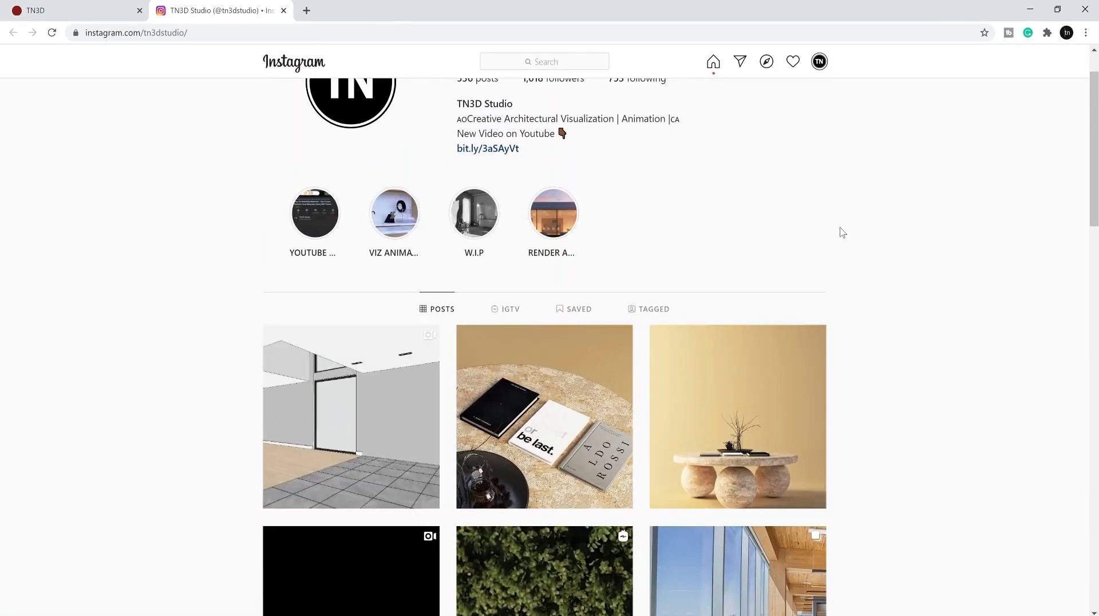
- Return to the studio's website and open its Facebook page from there
click(121, 11)
click(76, 557)
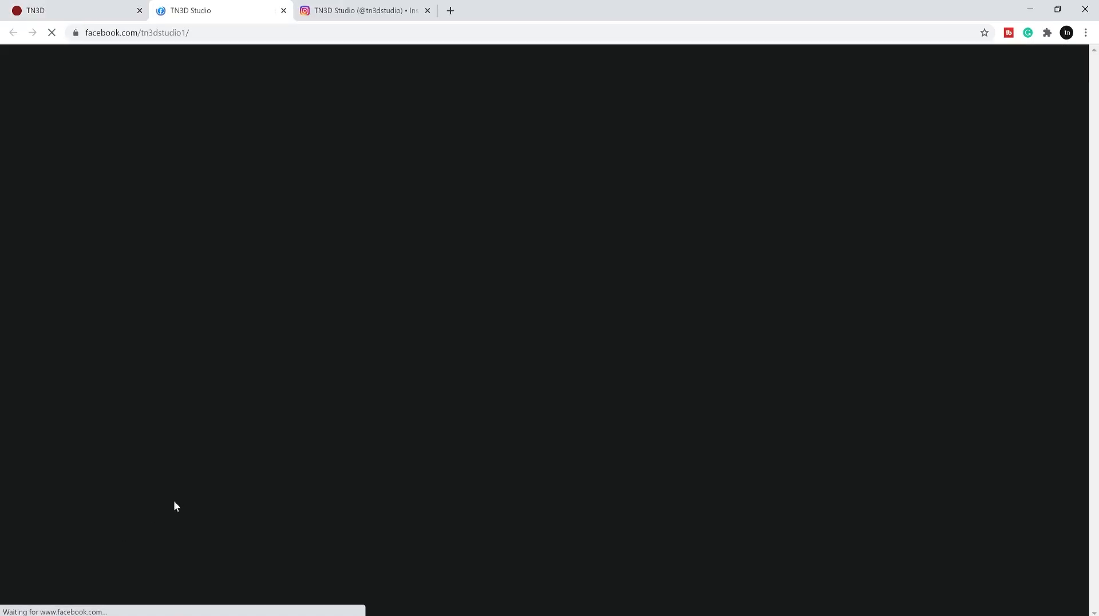
scroll(965, 253, up, 4)
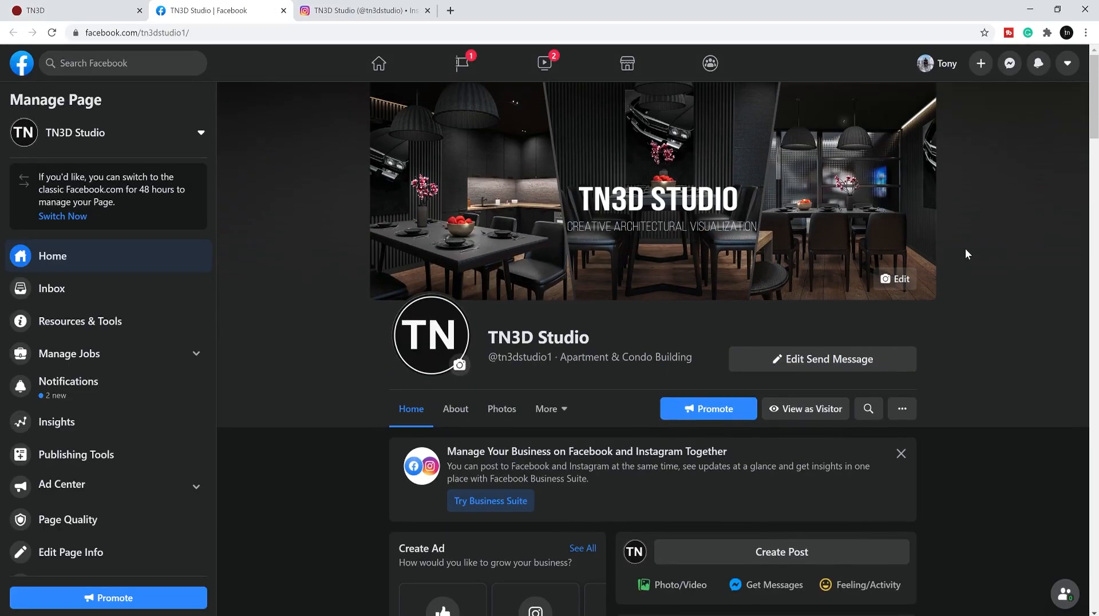